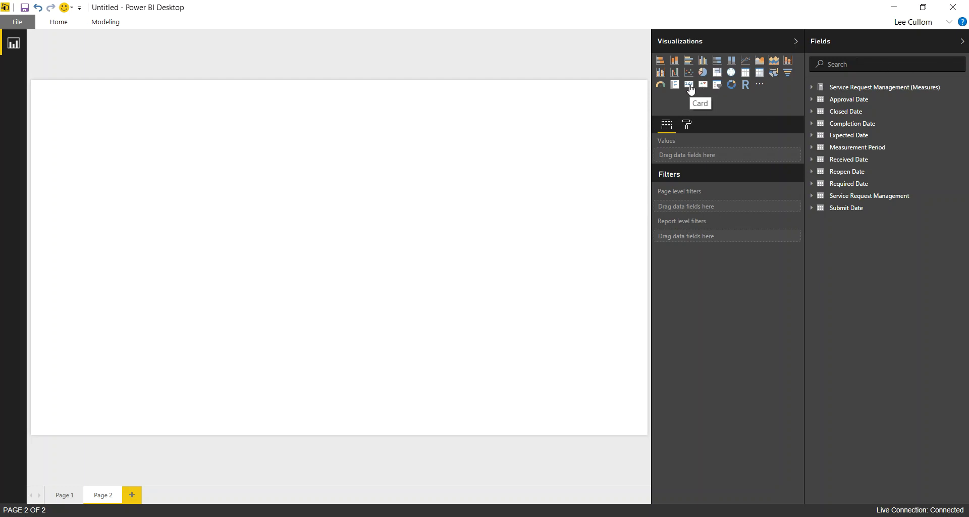
- Add a small top-left card showing Service Requests Total (628.92K), then clear the field search
{"action": "left_click", "coordinate": [690, 87]}
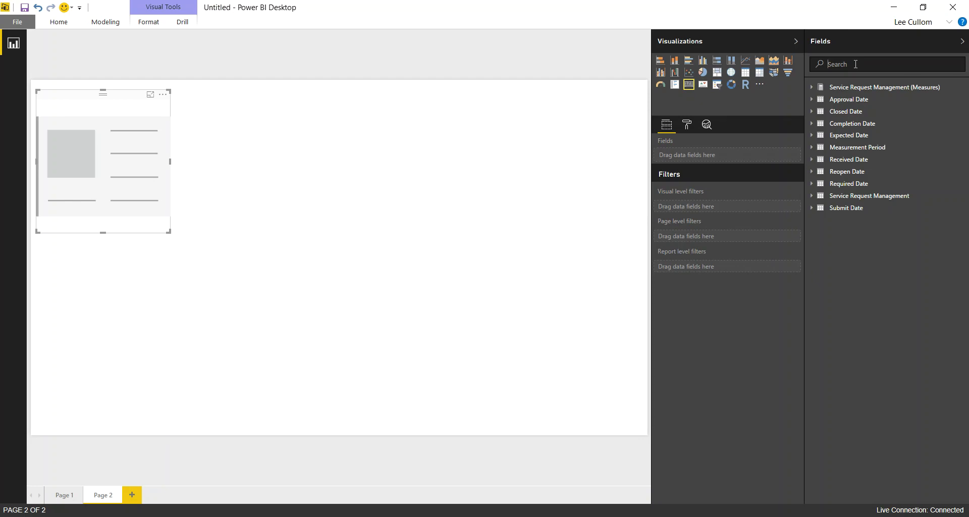
{"action": "type", "text": "total"}
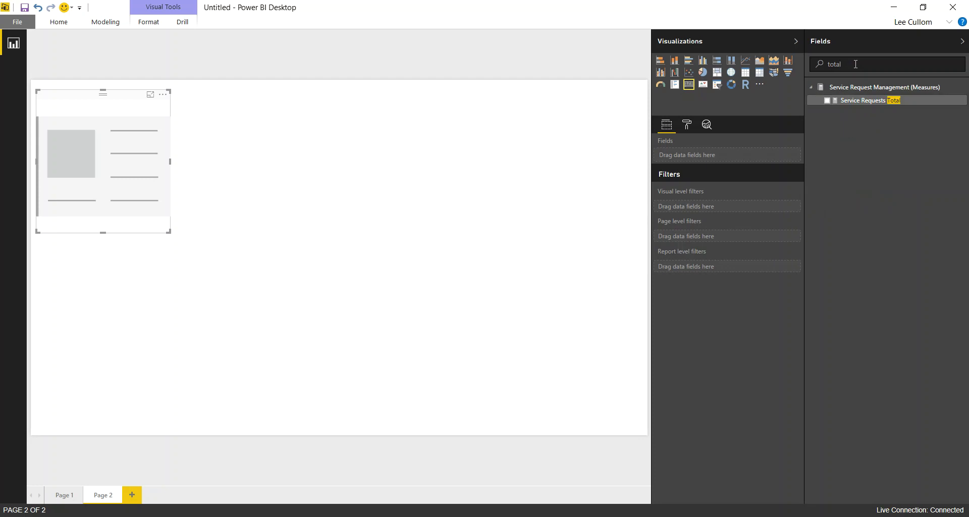
{"action": "left_click", "coordinate": [827, 101]}
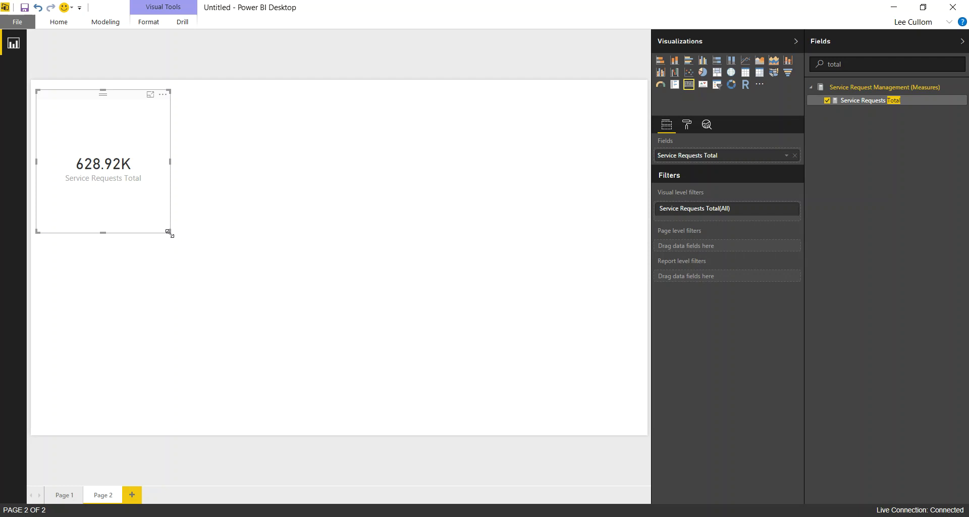
{"action": "left_click_drag", "start_coordinate": [169, 233], "coordinate": [145, 198]}
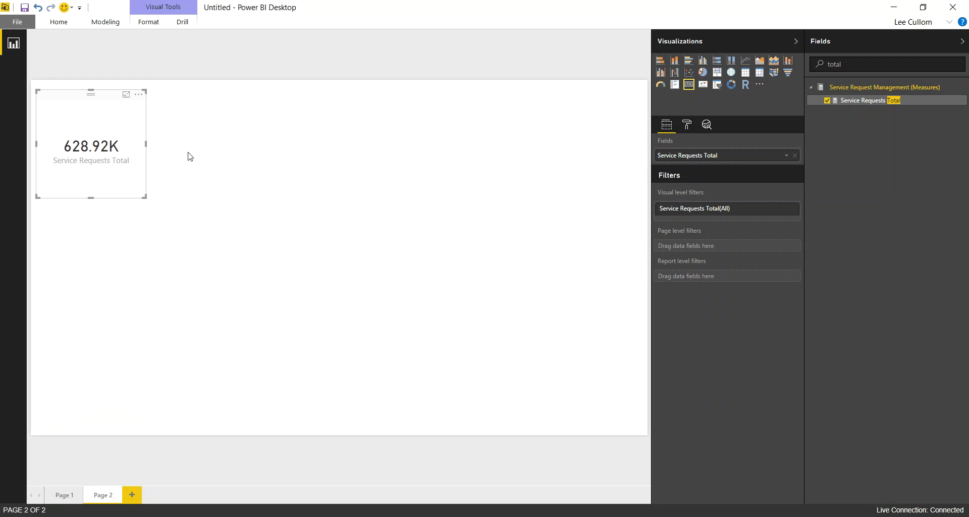
{"action": "double_click", "coordinate": [859, 64]}
- Undo the accidental conversion of the total card into a KPI and deselect it
{"action": "key", "text": "BackSpace"}
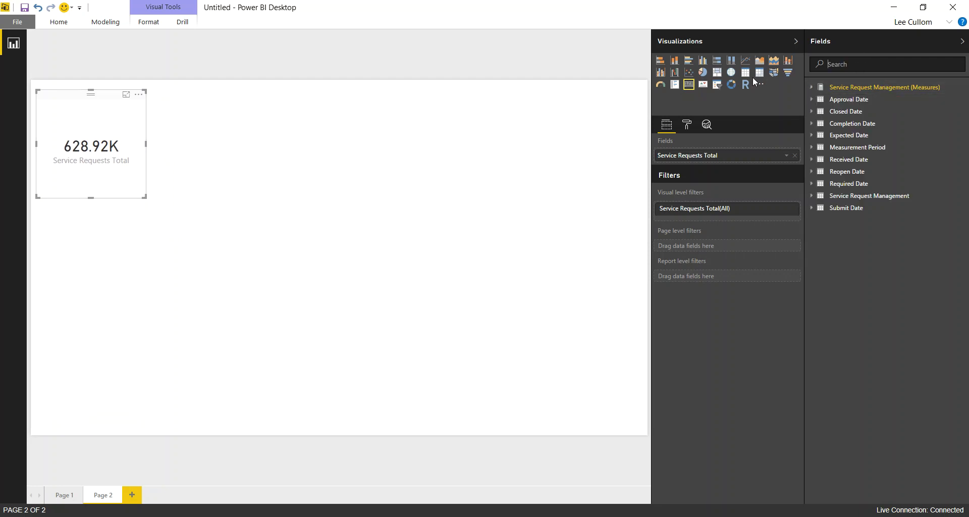
{"action": "left_click", "coordinate": [702, 86]}
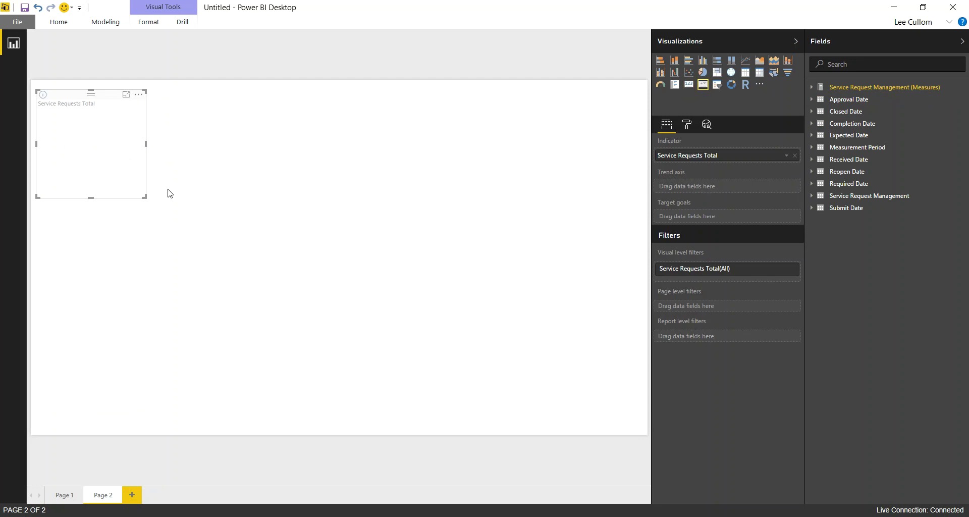
{"action": "key", "text": "ctrl+z"}
{"action": "left_click", "coordinate": [228, 127]}
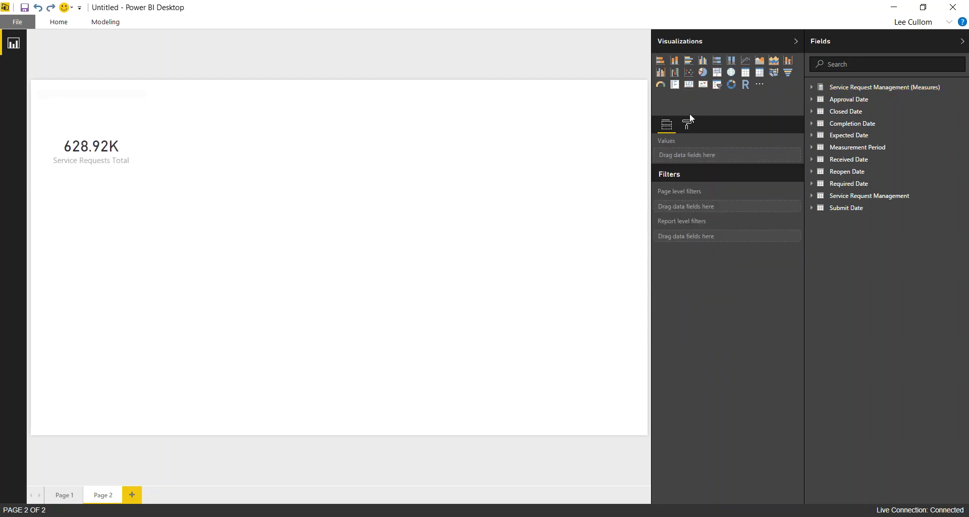
- Place a resized blank KPI visual beside the total card and expand the Measures table
{"action": "left_click", "coordinate": [703, 84]}
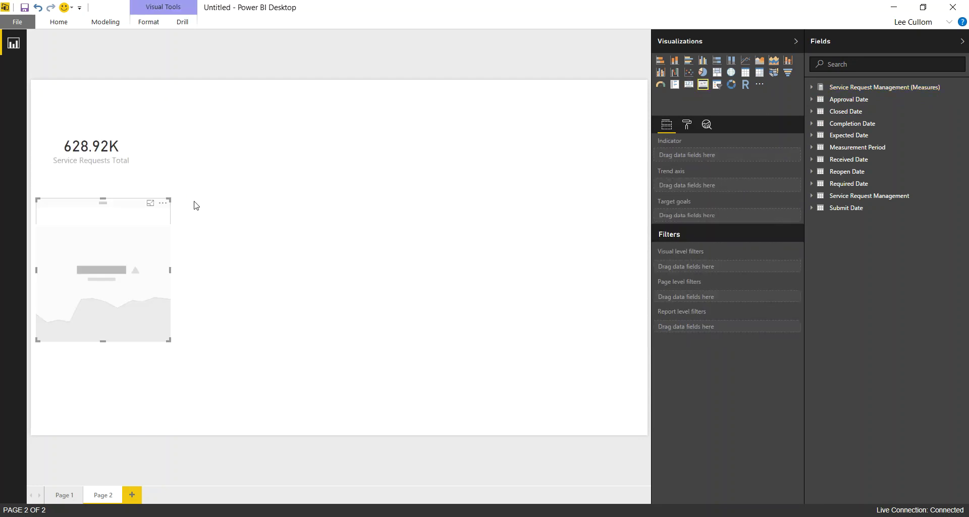
{"action": "left_click_drag", "start_coordinate": [103, 202], "coordinate": [217, 93]}
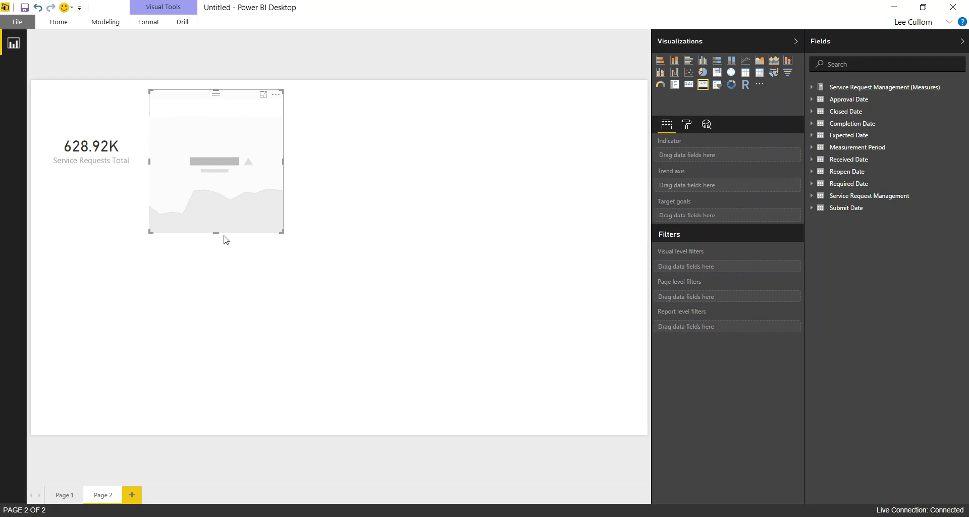
{"action": "left_click_drag", "start_coordinate": [216, 234], "coordinate": [223, 171]}
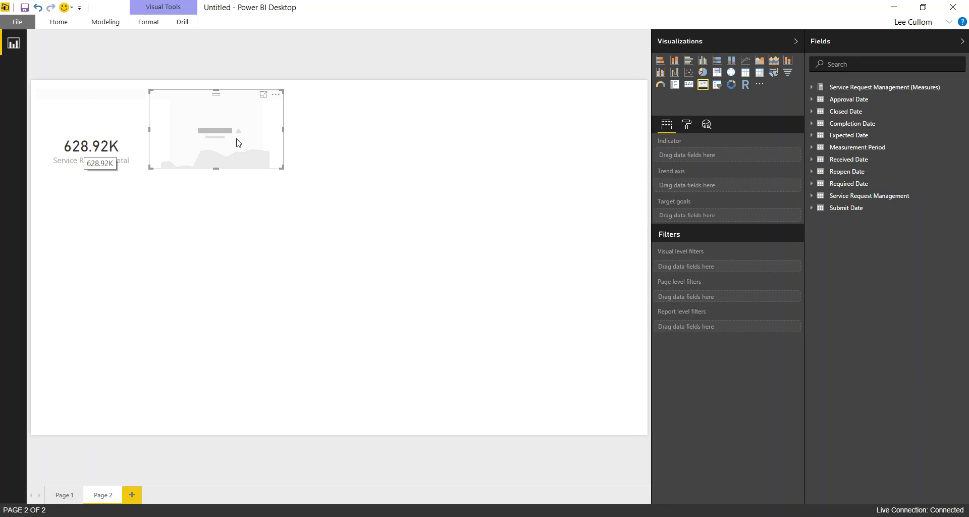
{"action": "left_click_drag", "start_coordinate": [216, 168], "coordinate": [215, 181]}
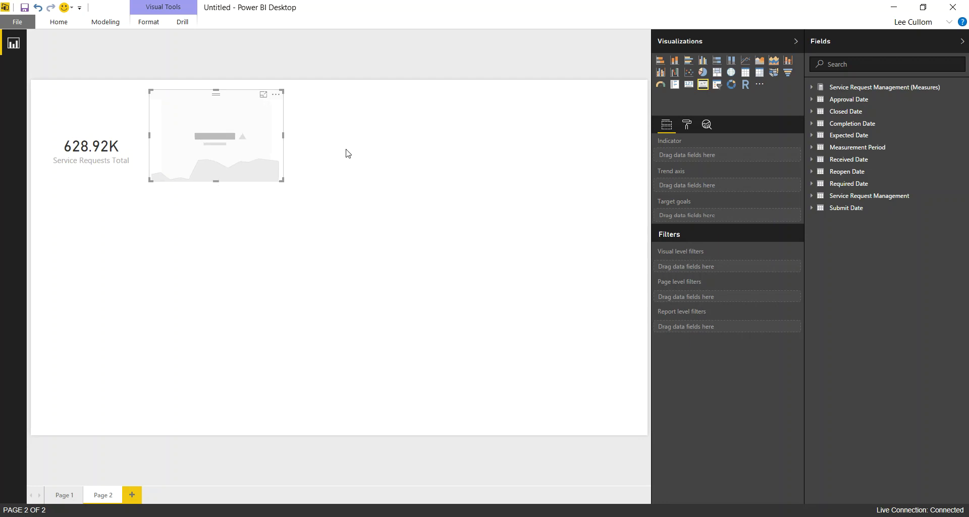
{"action": "left_click", "coordinate": [812, 88]}
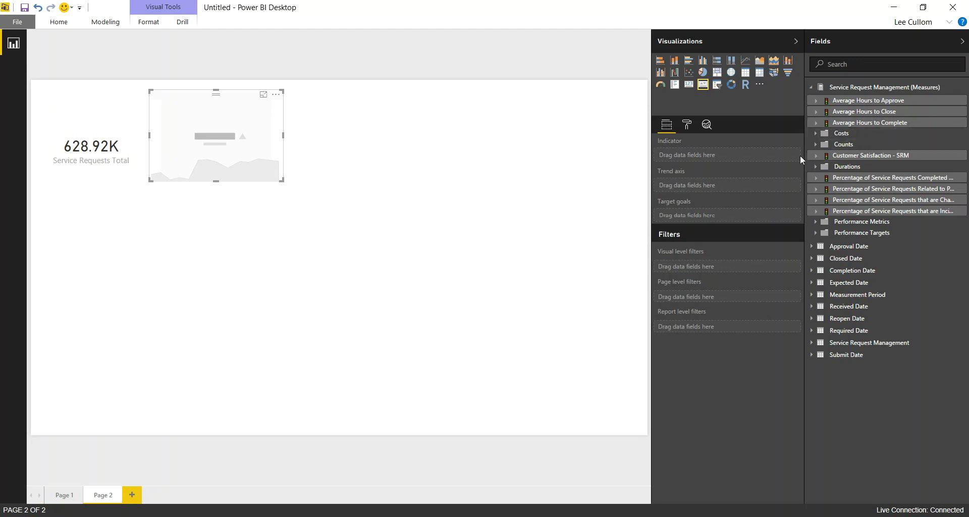
- Set the KPI's value to Average Hours to Close and its target to that measure's Goal
{"action": "left_click_drag", "start_coordinate": [803, 175], "coordinate": [792, 174]}
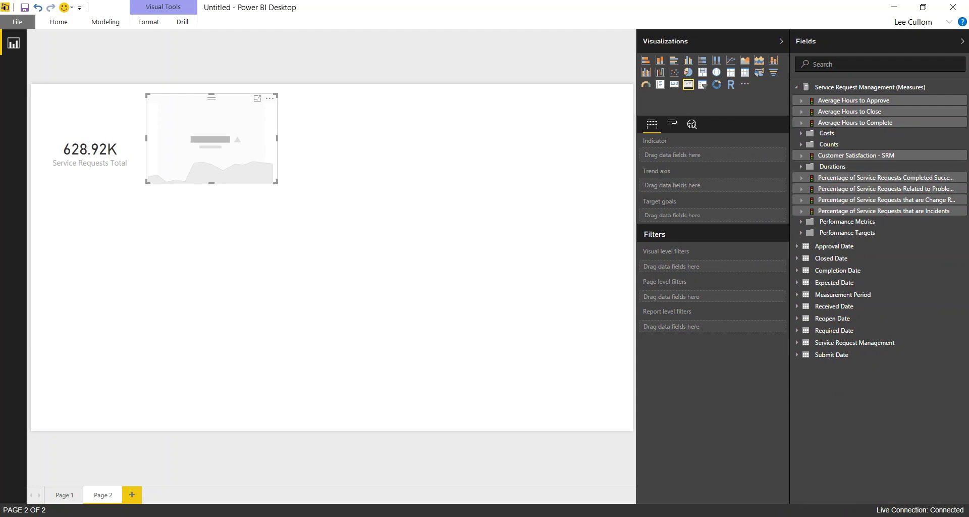
{"action": "left_click", "coordinate": [801, 111]}
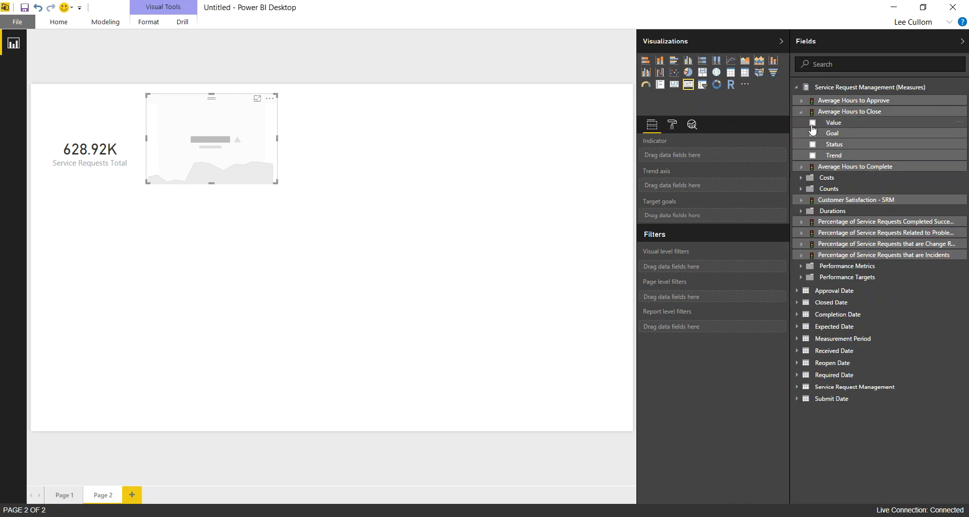
{"action": "left_click", "coordinate": [812, 122]}
{"action": "left_click", "coordinate": [813, 133]}
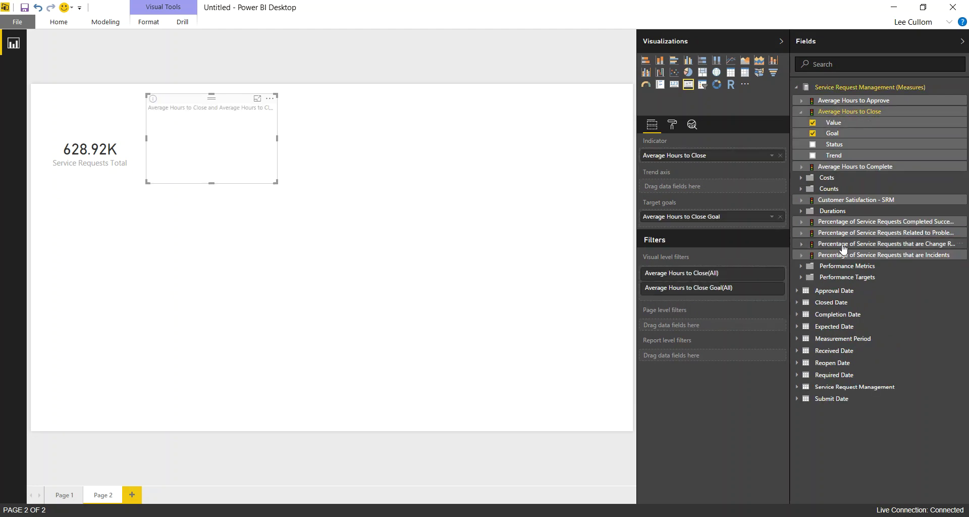
- Trend the KPI by Submit Date Year and resize it so its full title shows
{"action": "left_click", "coordinate": [797, 400]}
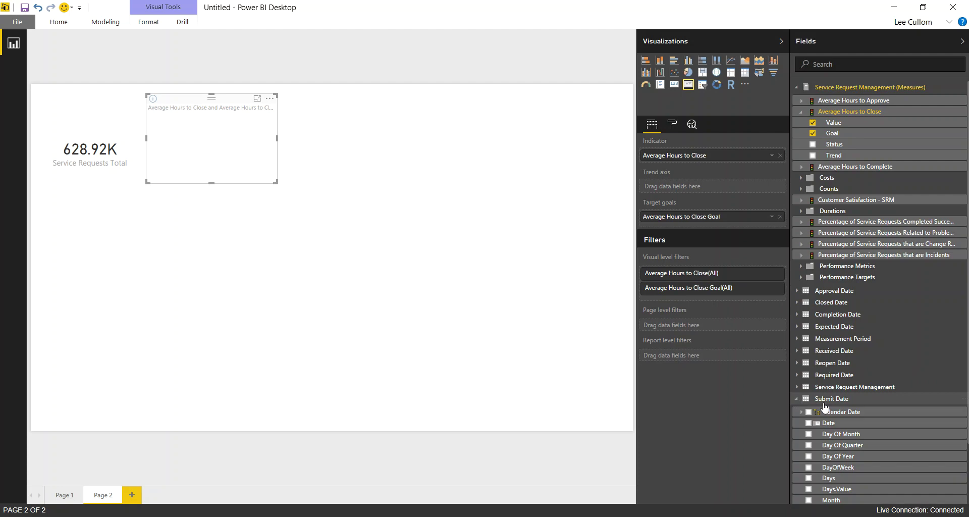
{"action": "left_click", "coordinate": [808, 501]}
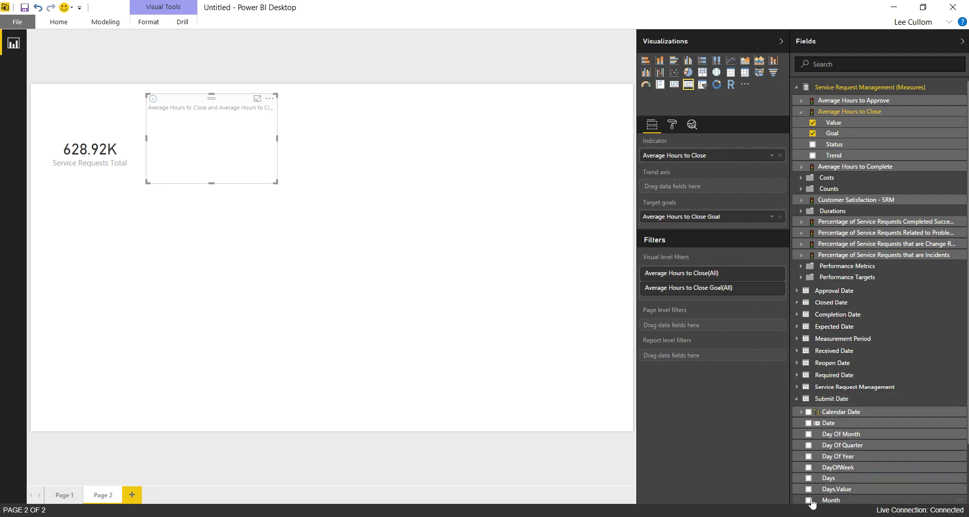
{"action": "left_click", "coordinate": [809, 500]}
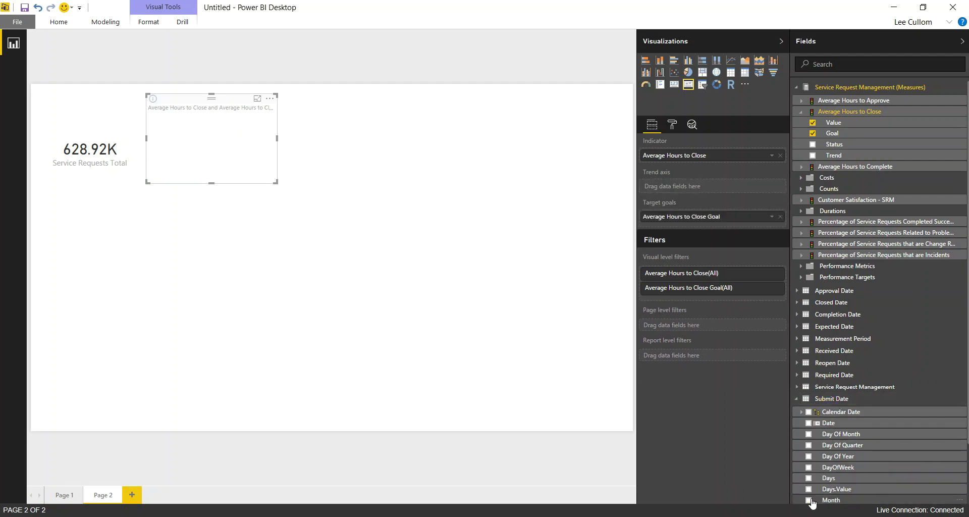
{"action": "left_click", "coordinate": [808, 434]}
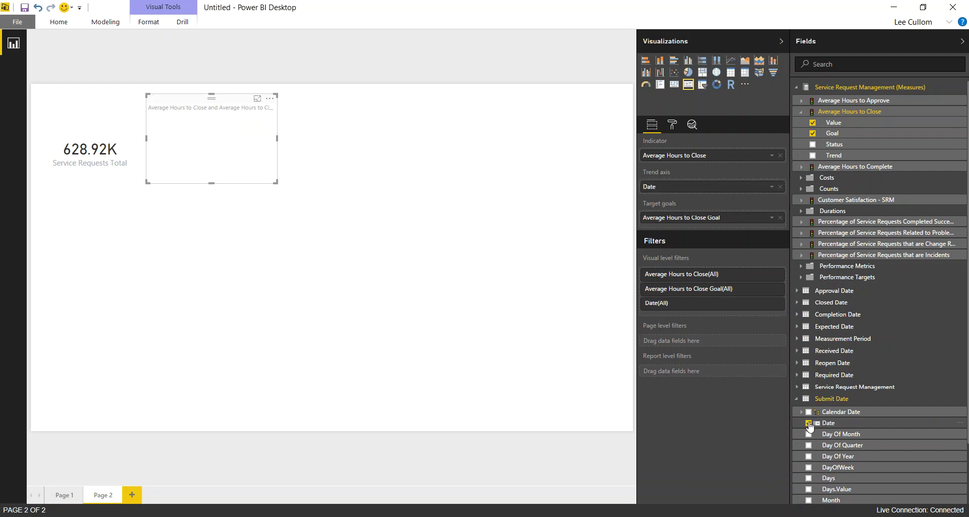
{"action": "left_click", "coordinate": [809, 435]}
{"action": "scroll", "coordinate": [808, 470], "scroll_direction": "down", "scroll_amount": 3}
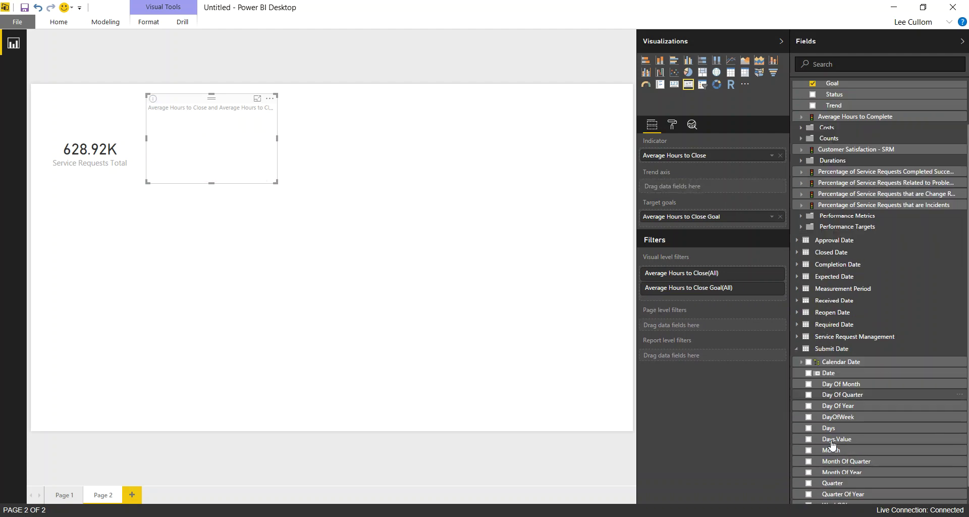
{"action": "left_click", "coordinate": [808, 497]}
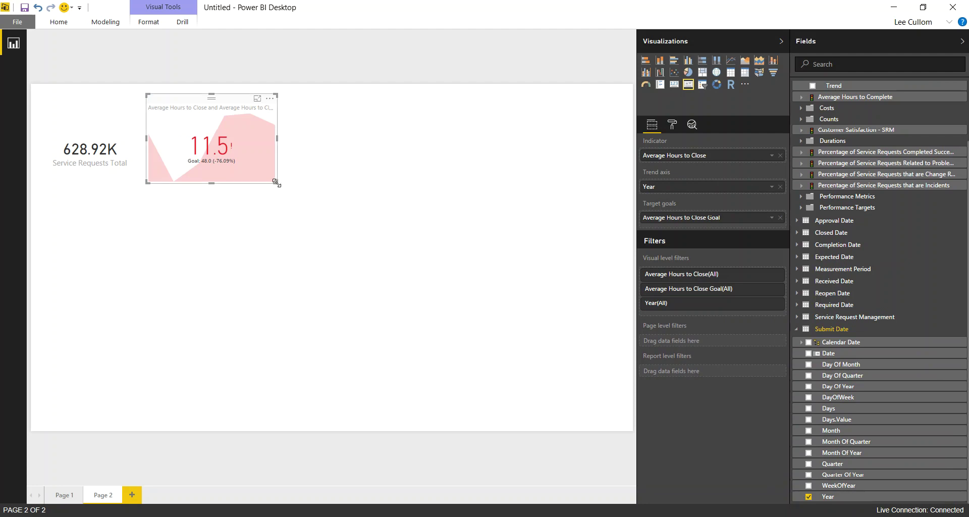
{"action": "left_click_drag", "start_coordinate": [276, 182], "coordinate": [270, 173]}
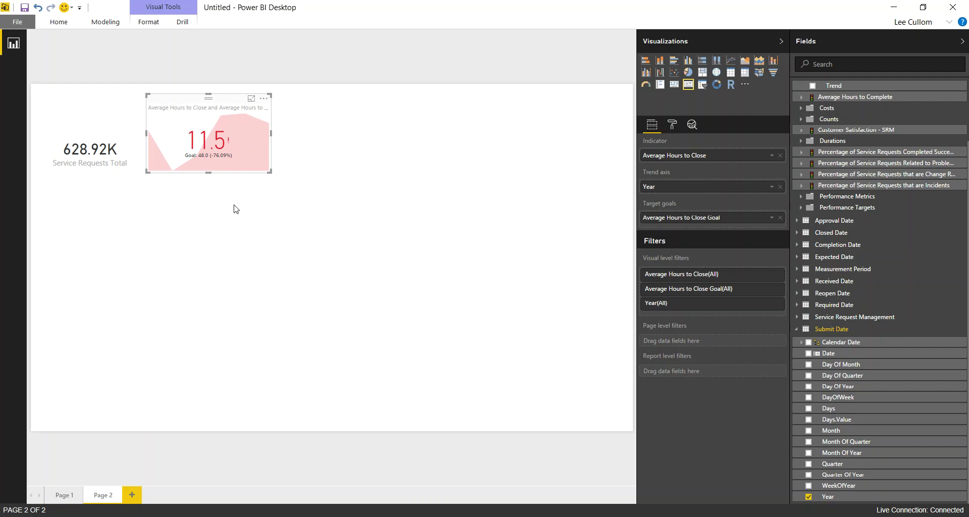
{"action": "mouse_move", "coordinate": [272, 135]}
{"action": "left_mouse_down"}
{"action": "mouse_move", "coordinate": [362, 136]}
{"action": "mouse_move", "coordinate": [278, 136]}
{"action": "left_mouse_up"}
{"action": "left_click", "coordinate": [281, 145]}
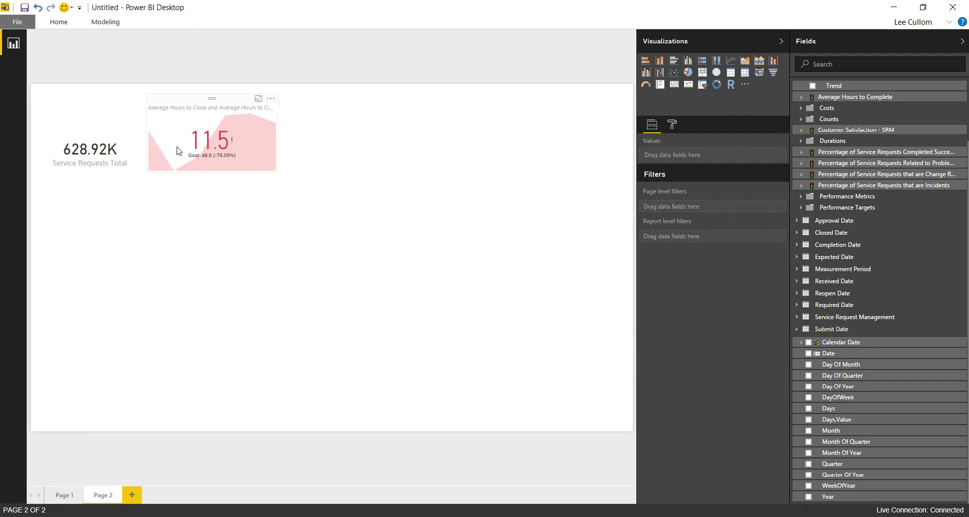
- Set the KPI's color coding direction to Low is good, so 11.5 against 48.0 shows green
{"action": "left_click", "coordinate": [233, 146]}
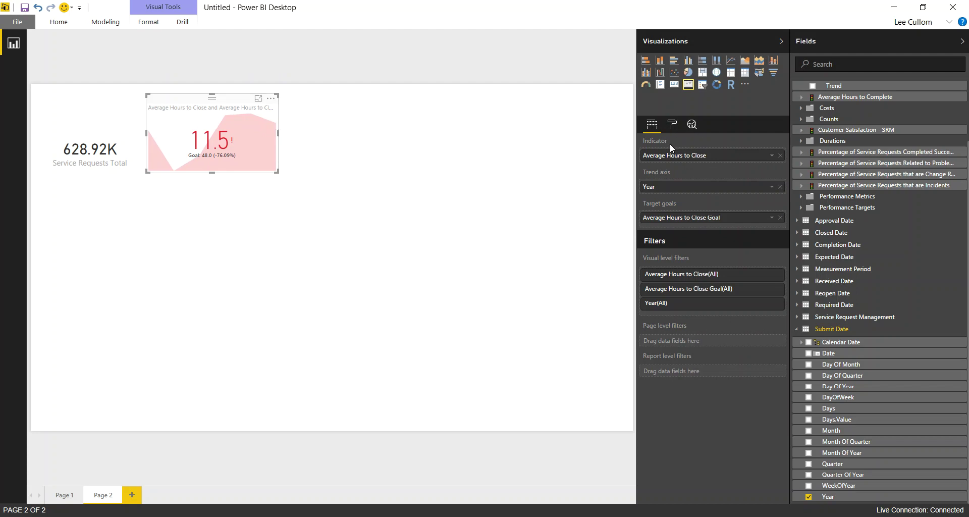
{"action": "left_click", "coordinate": [672, 125]}
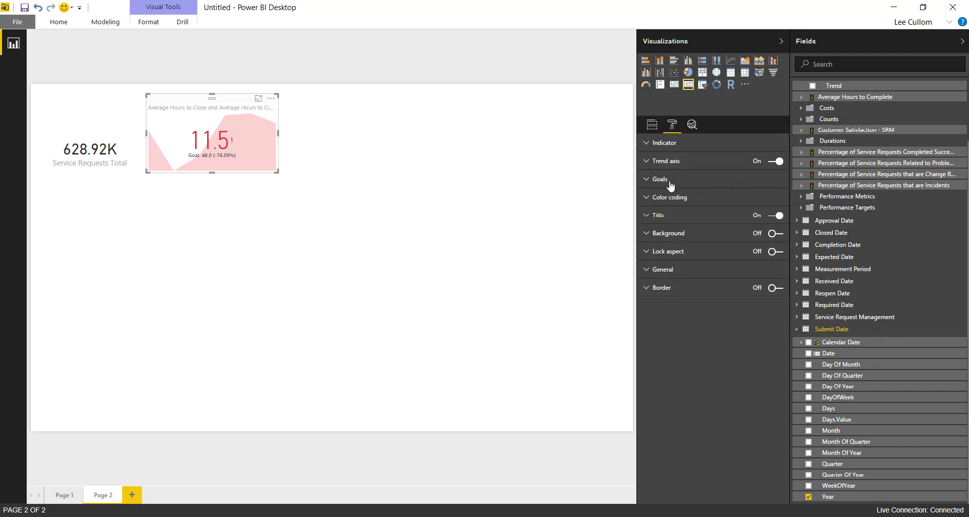
{"action": "left_click", "coordinate": [653, 183]}
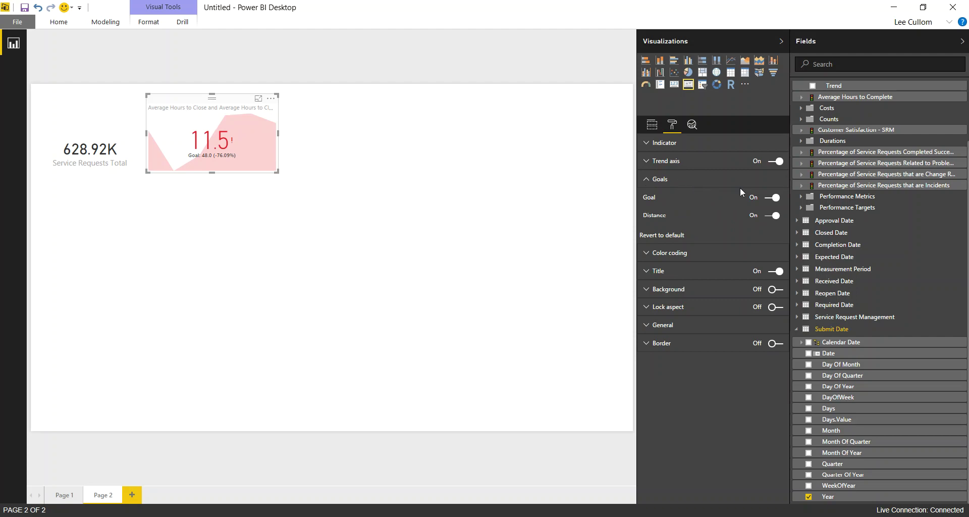
{"action": "left_click", "coordinate": [647, 254]}
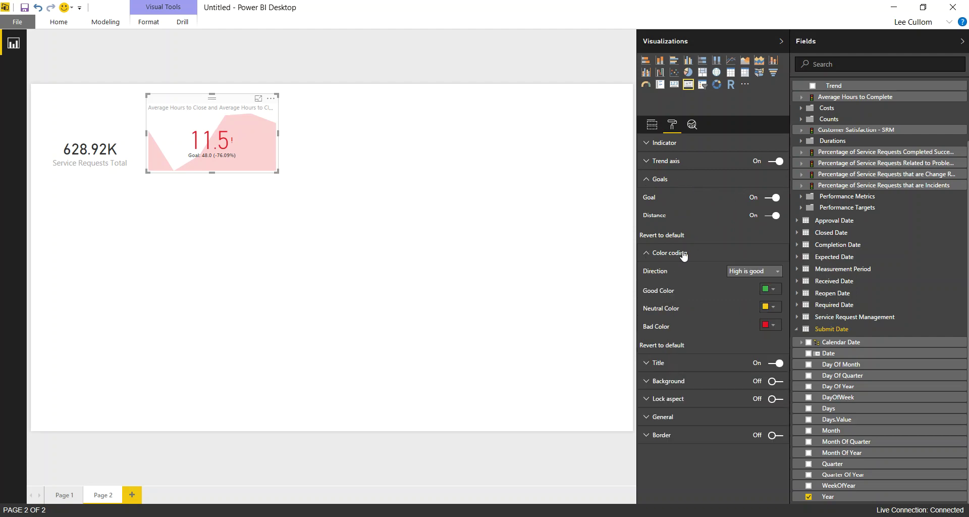
{"action": "left_click", "coordinate": [762, 272]}
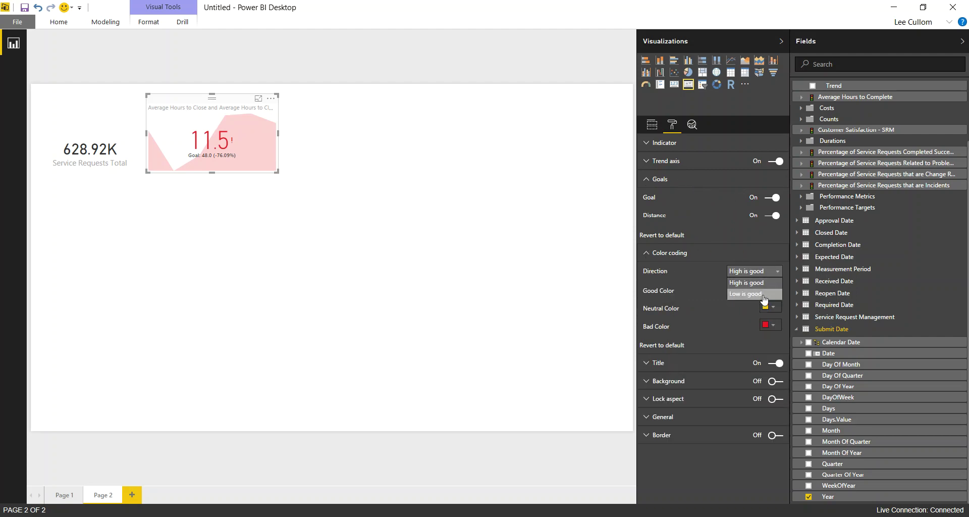
{"action": "left_click", "coordinate": [763, 294]}
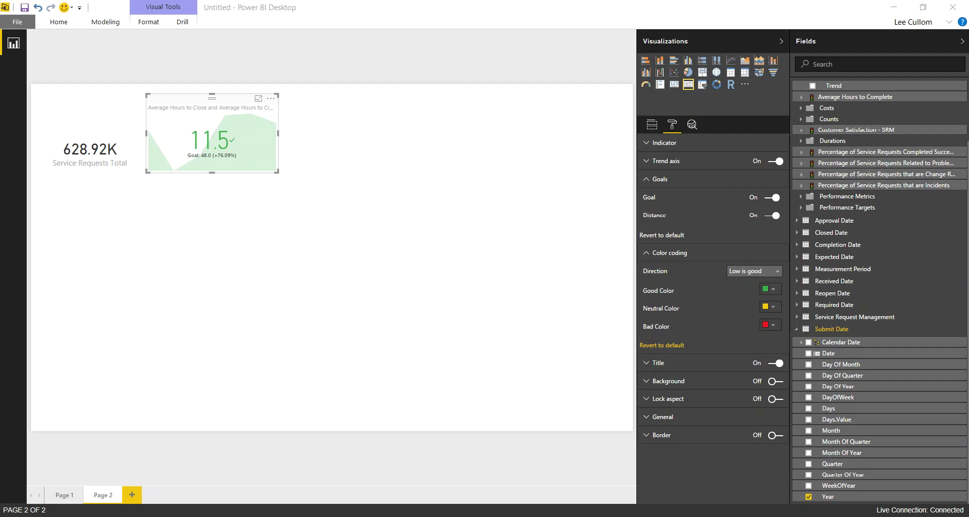
- Add a shorter top-middle card showing the completed-successfully percentage, 99.76 %
{"action": "left_click", "coordinate": [298, 130]}
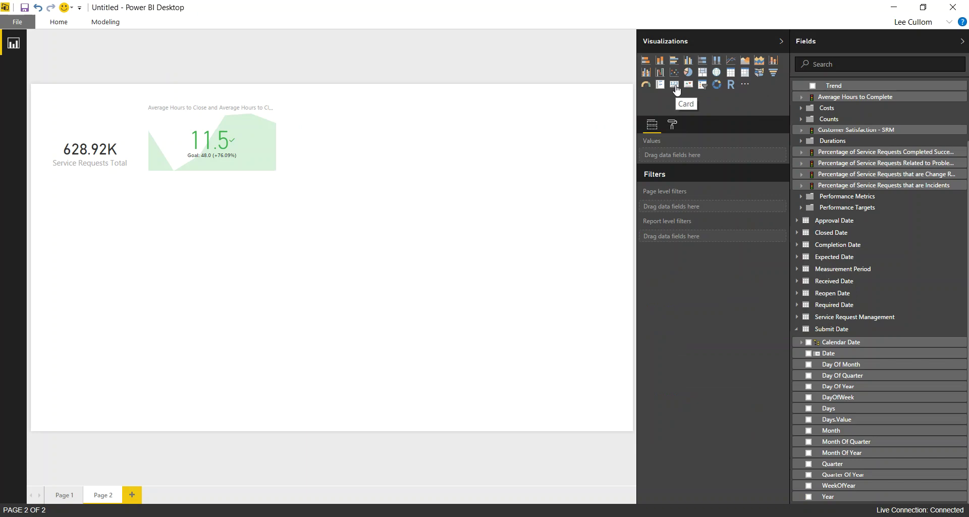
{"action": "left_click", "coordinate": [676, 89]}
{"action": "left_click_drag", "start_coordinate": [102, 204], "coordinate": [355, 97]}
{"action": "left_click_drag", "start_coordinate": [352, 227], "coordinate": [353, 167]}
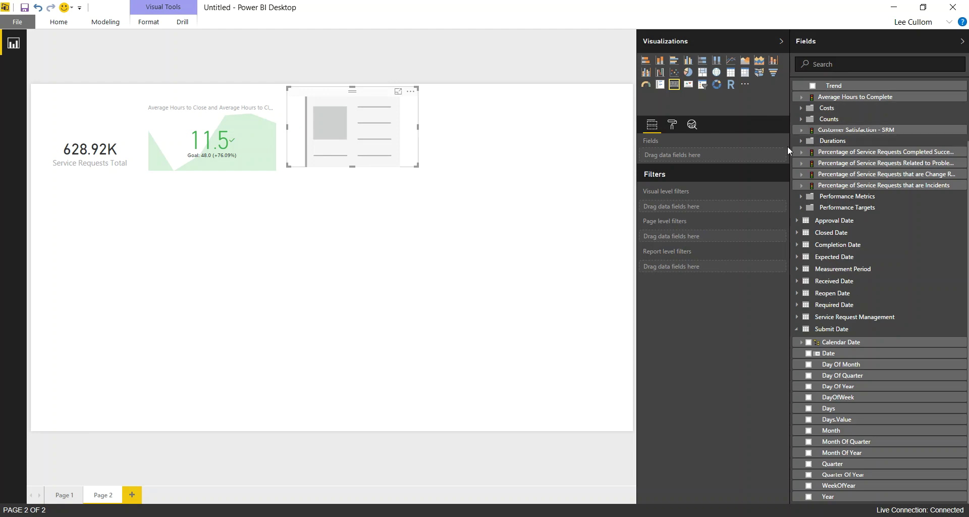
{"action": "left_click", "coordinate": [804, 157]}
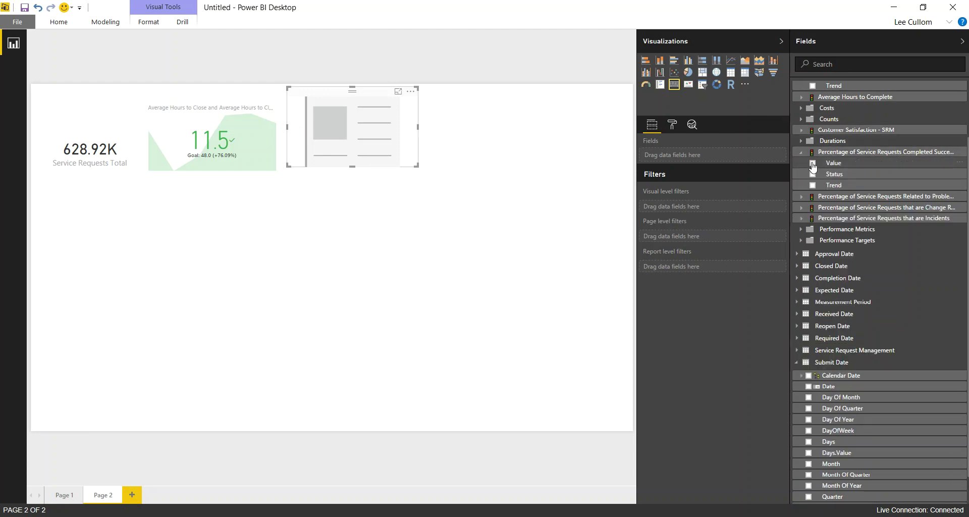
{"action": "left_click", "coordinate": [812, 164]}
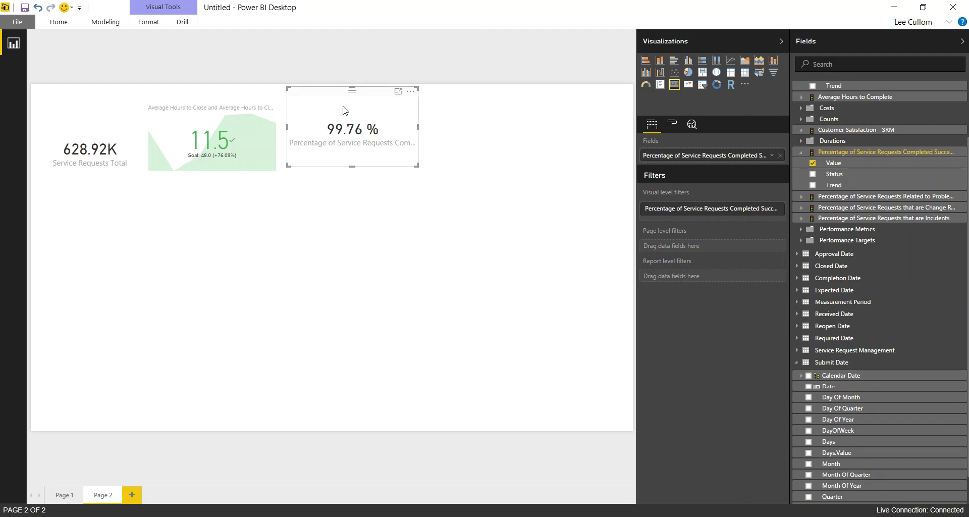
- Remove the 99.76 % value from the card and expand the change-request percentage measure
{"action": "left_click_drag", "start_coordinate": [352, 97], "coordinate": [355, 102]}
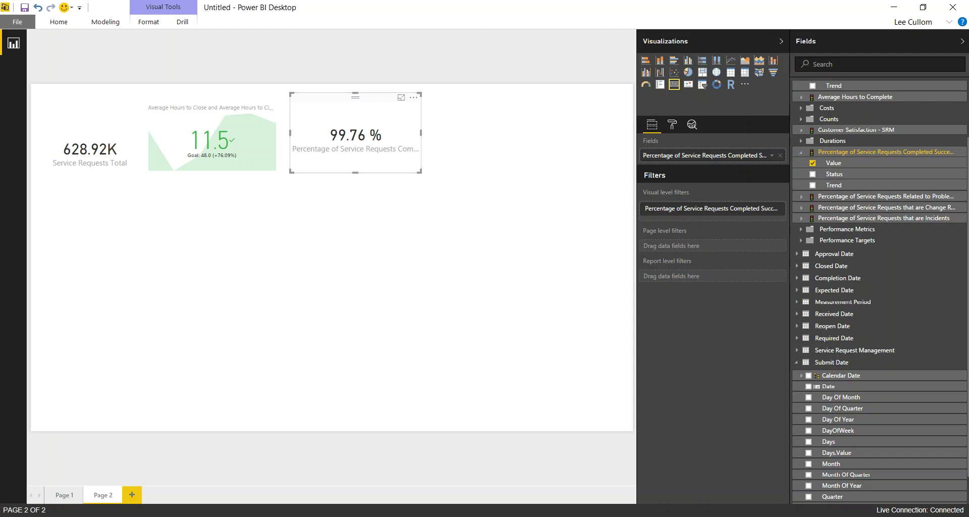
{"action": "left_click", "coordinate": [813, 163]}
{"action": "left_click", "coordinate": [801, 207]}
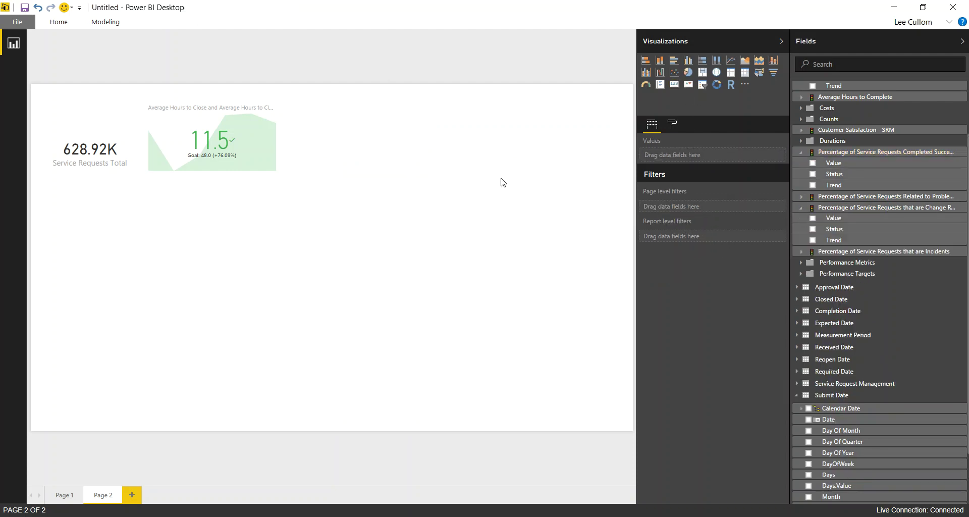
- Restore the 99.76 % card and add a 0.13 % change-request percentage card to its right
{"action": "key", "text": "ctrl+z"}
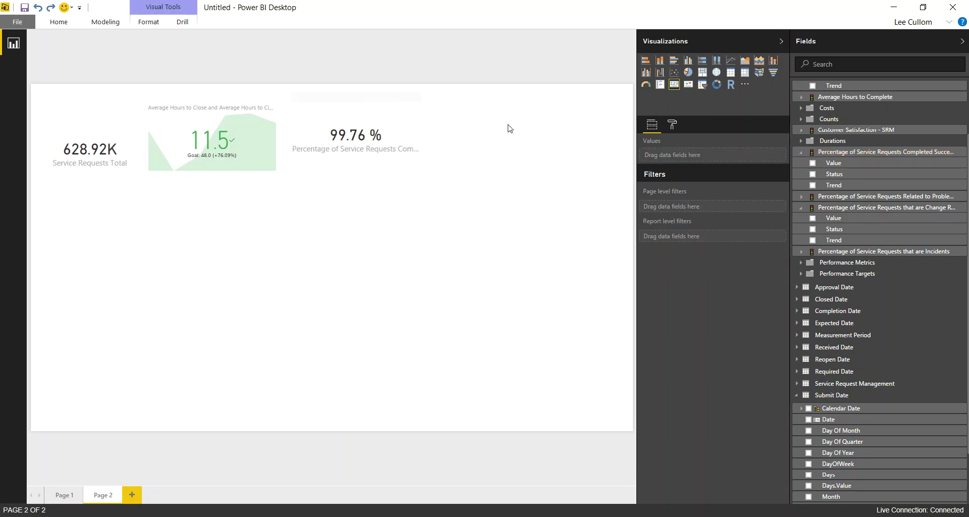
{"action": "left_click", "coordinate": [508, 128]}
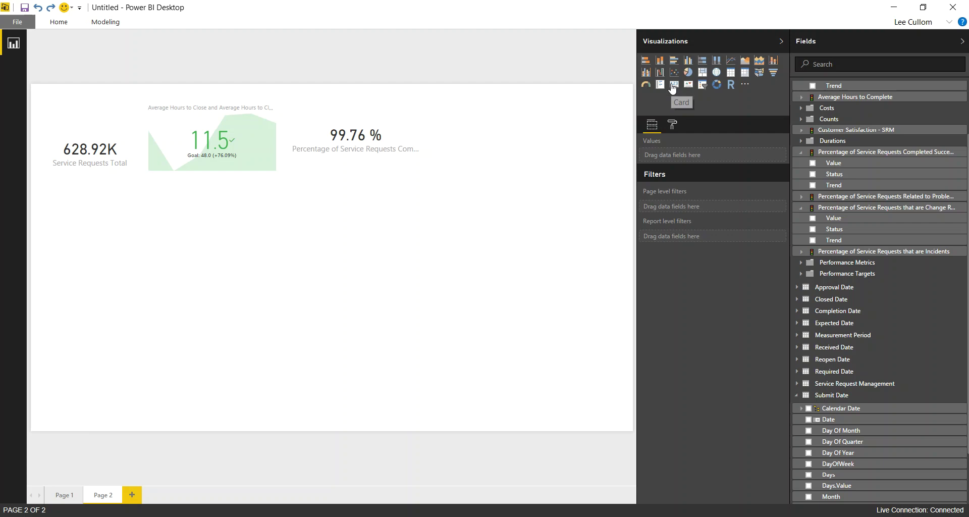
{"action": "left_click", "coordinate": [672, 87]}
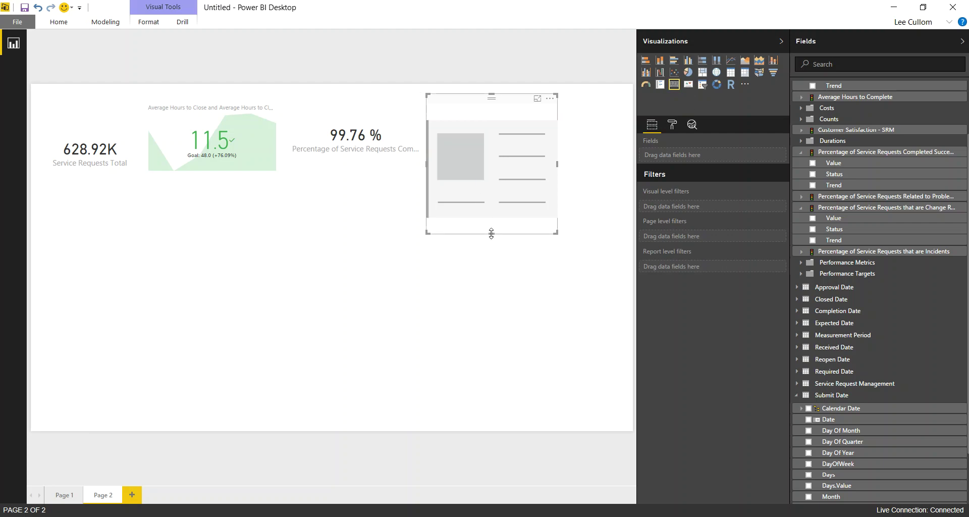
{"action": "left_click_drag", "start_coordinate": [492, 234], "coordinate": [495, 180]}
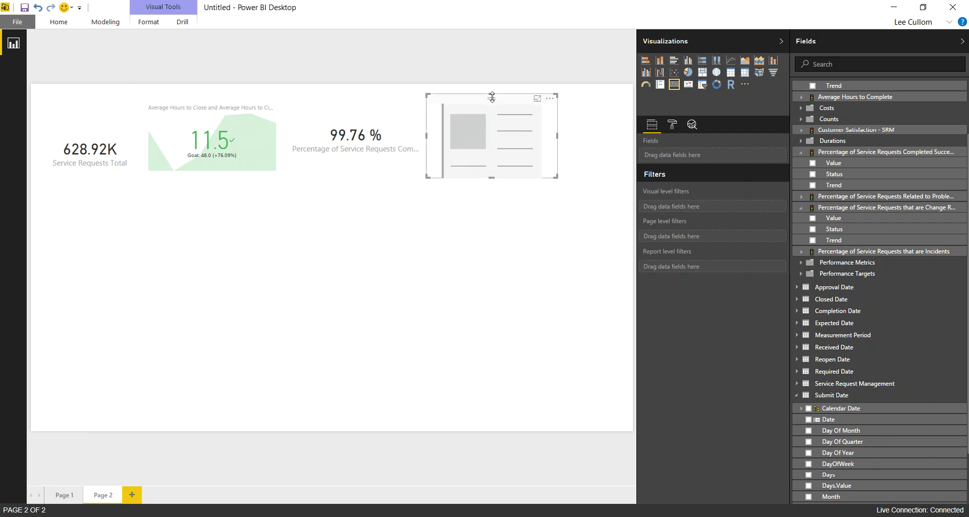
{"action": "left_click_drag", "start_coordinate": [494, 103], "coordinate": [500, 101]}
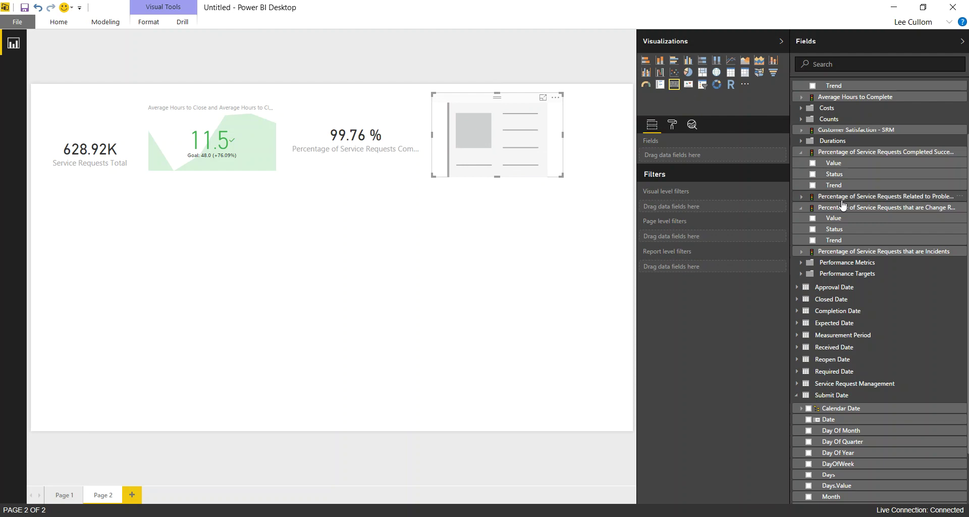
{"action": "left_click", "coordinate": [812, 218]}
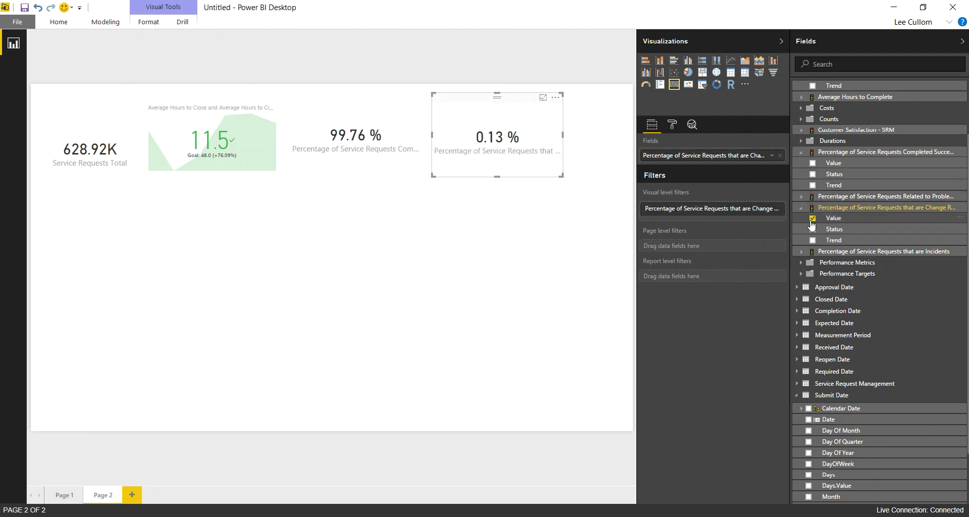
{"action": "mouse_move", "coordinate": [562, 135]}
{"action": "left_mouse_down"}
{"action": "mouse_move", "coordinate": [589, 134]}
{"action": "mouse_move", "coordinate": [574, 134]}
{"action": "left_mouse_up"}
{"action": "left_click", "coordinate": [122, 199]}
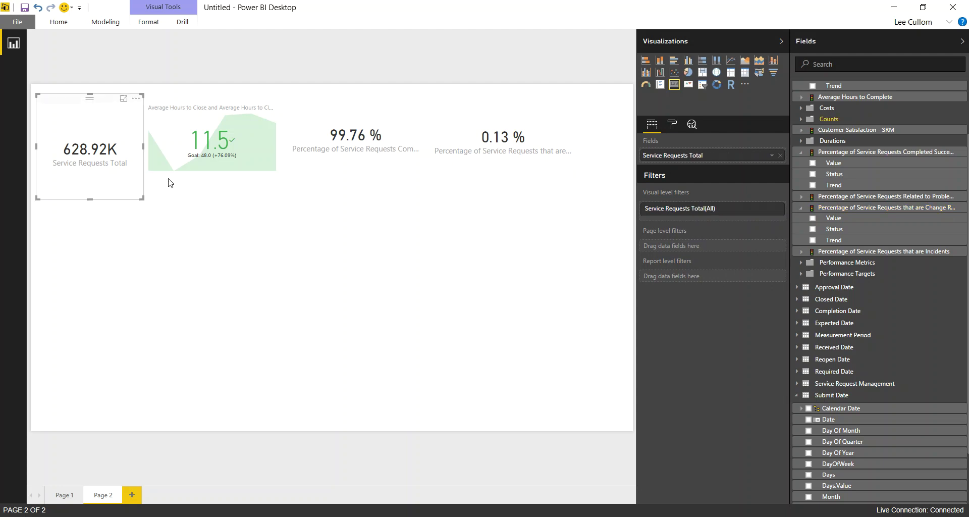
- Deselect all visuals by clicking empty canvas
{"action": "left_click", "coordinate": [86, 292]}
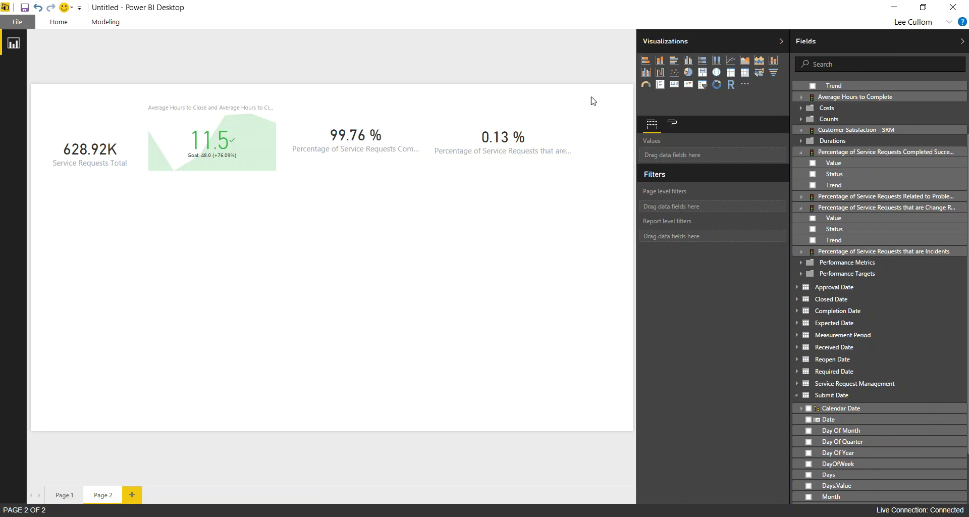
- Add a treemap of Service Requests Total grouped by Summary and move it right below the percentage cards
{"action": "left_click", "coordinate": [703, 76]}
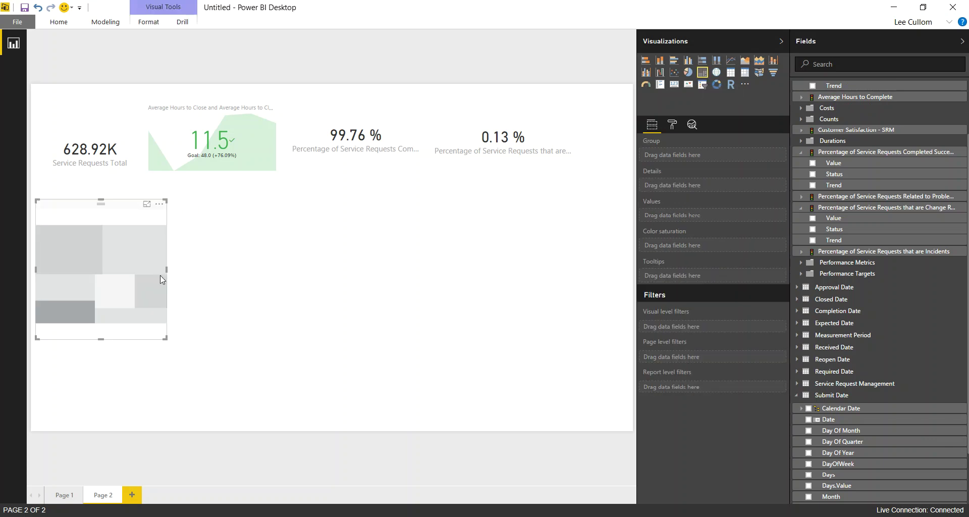
{"action": "left_click_drag", "start_coordinate": [103, 339], "coordinate": [102, 317]}
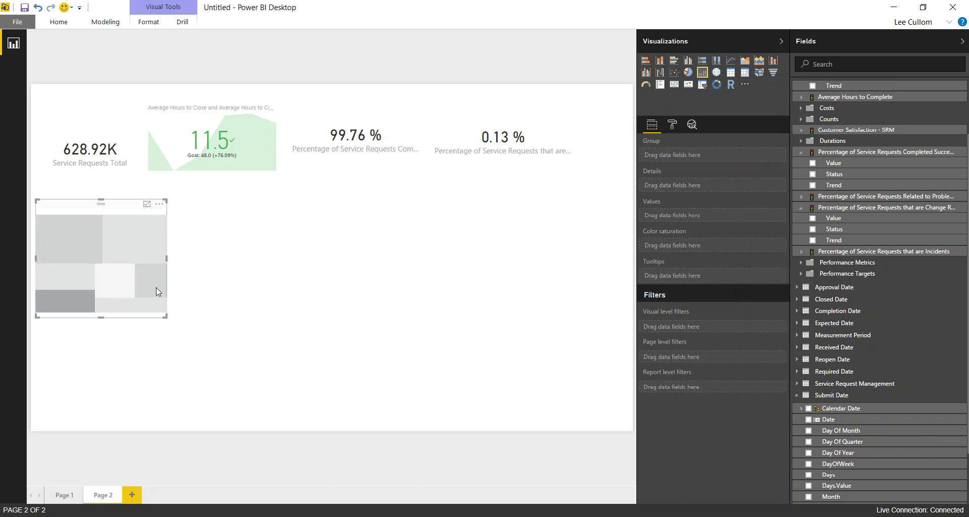
{"action": "left_click_drag", "start_coordinate": [167, 258], "coordinate": [240, 249]}
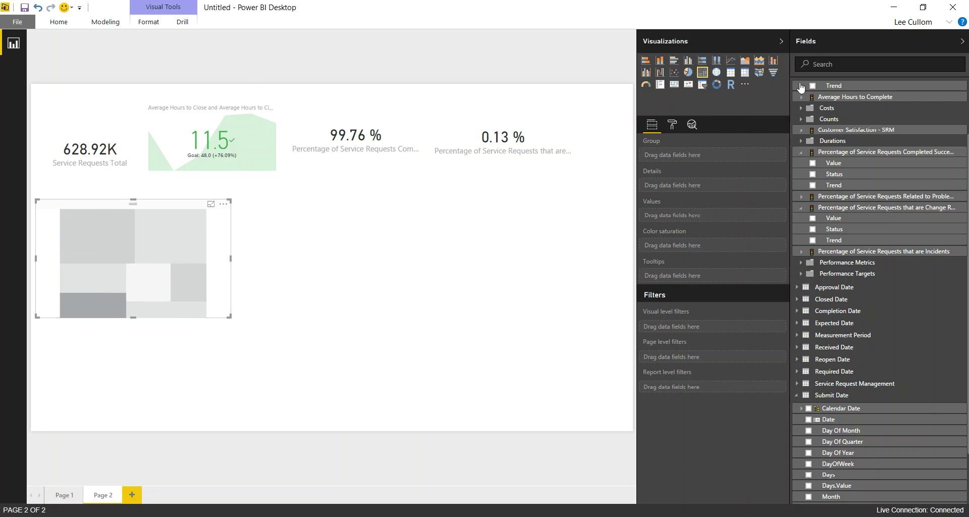
{"action": "left_click", "coordinate": [843, 65]}
{"action": "type", "text": "summary"}
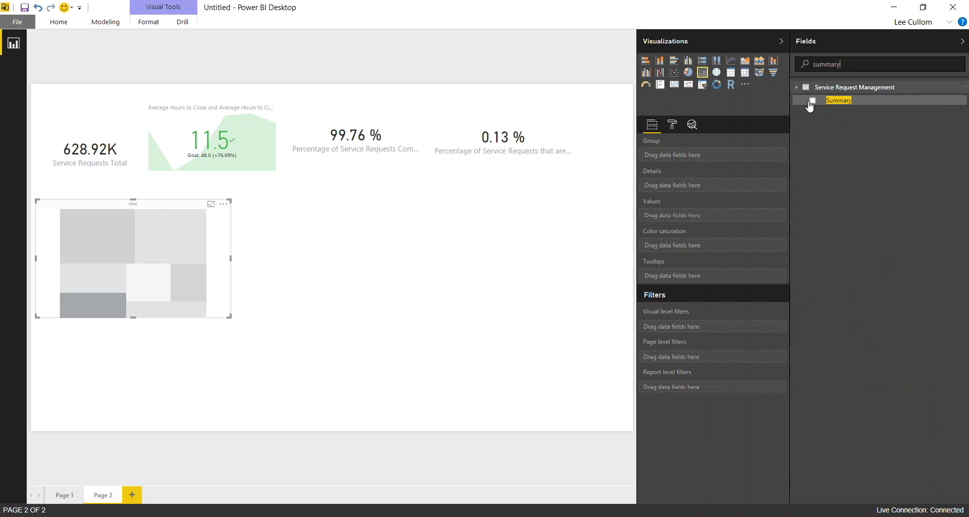
{"action": "left_click", "coordinate": [813, 101]}
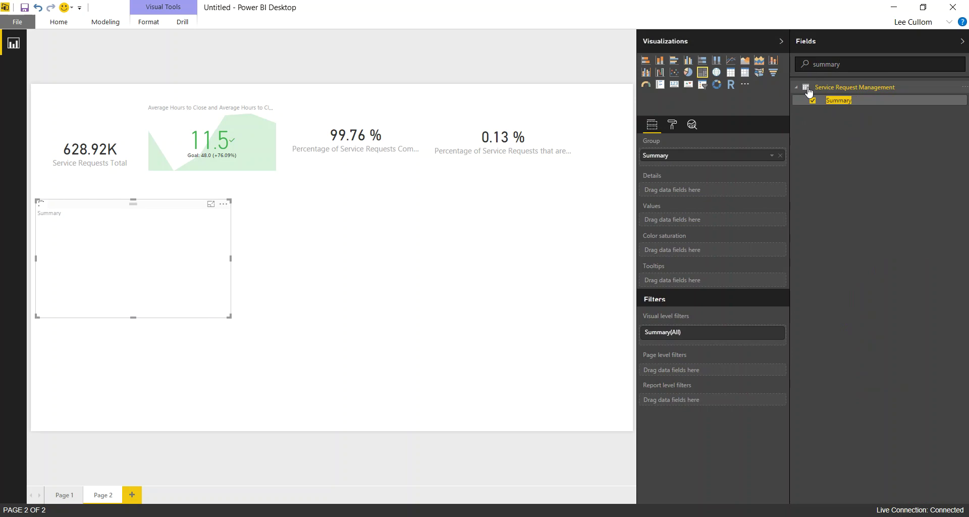
{"action": "key", "text": "shift+Tab"}
{"action": "type", "text": "total"}
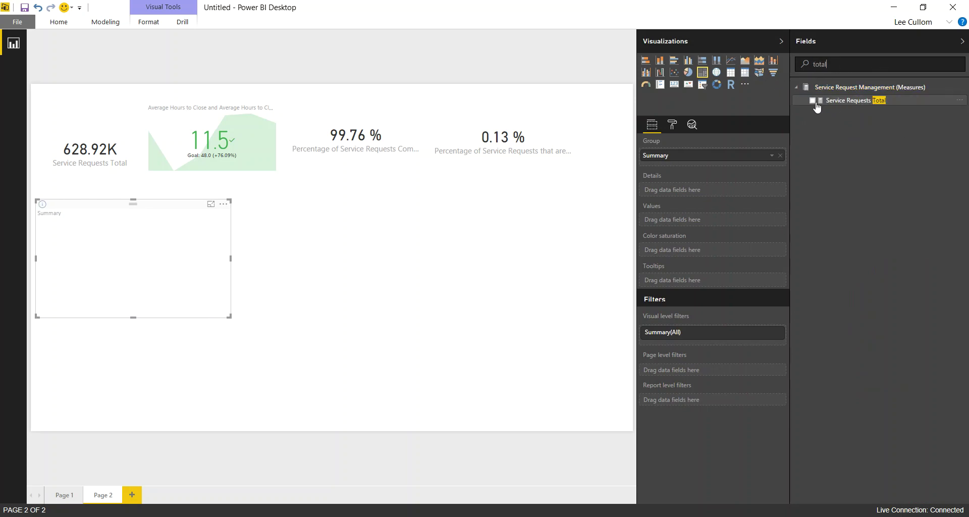
{"action": "left_click", "coordinate": [813, 101]}
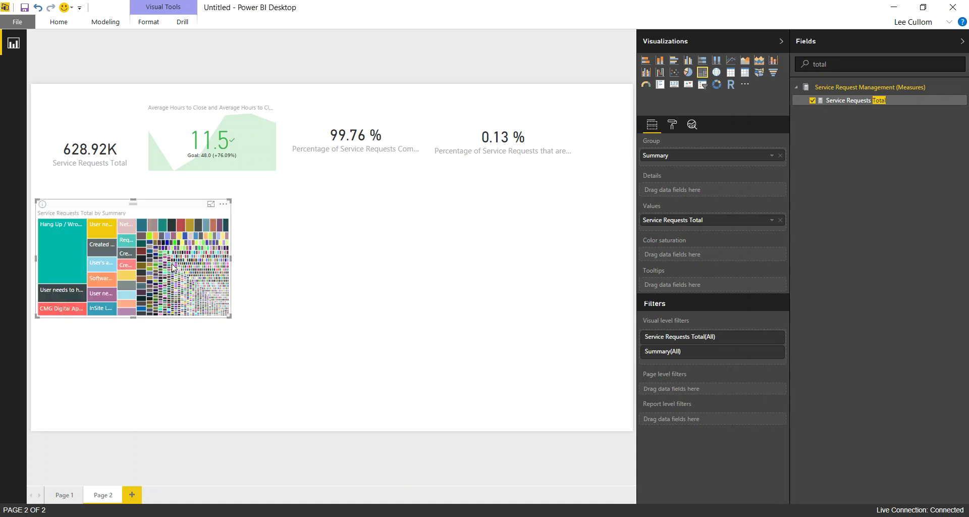
{"action": "mouse_move", "coordinate": [55, 249]}
{"action": "left_click_drag", "start_coordinate": [132, 211], "coordinate": [526, 196]}
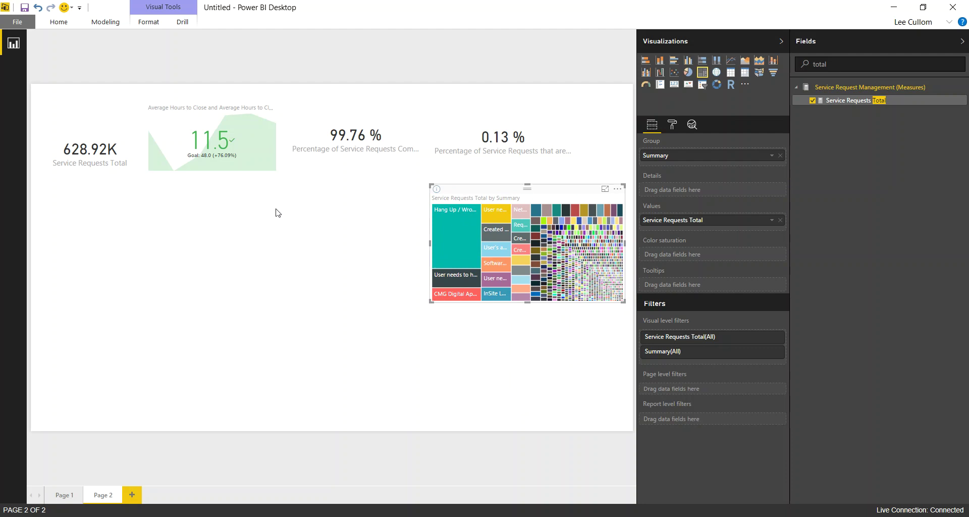
- Add a line and clustered column chart of Service Requests Total by submit Month, widened across the lower left
{"action": "left_click", "coordinate": [239, 232]}
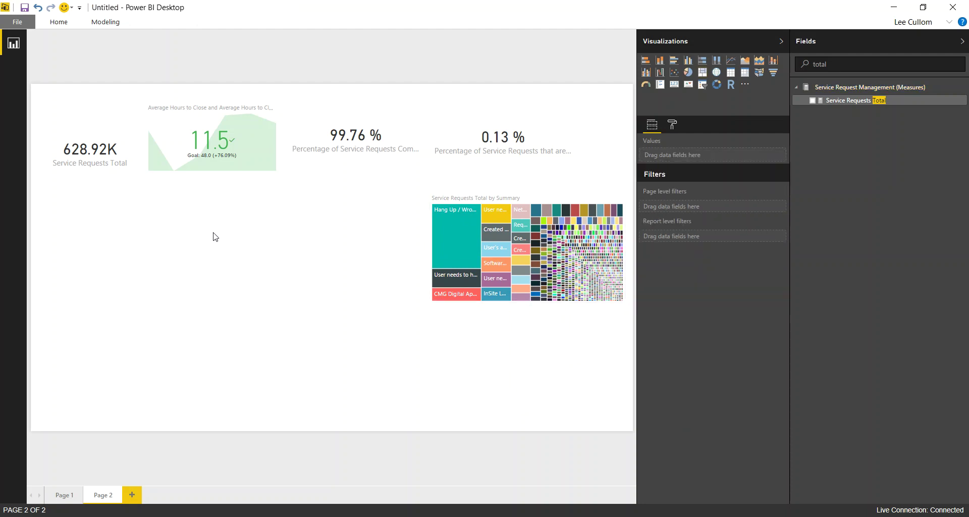
{"action": "double_click", "coordinate": [816, 64]}
{"action": "left_click", "coordinate": [774, 62]}
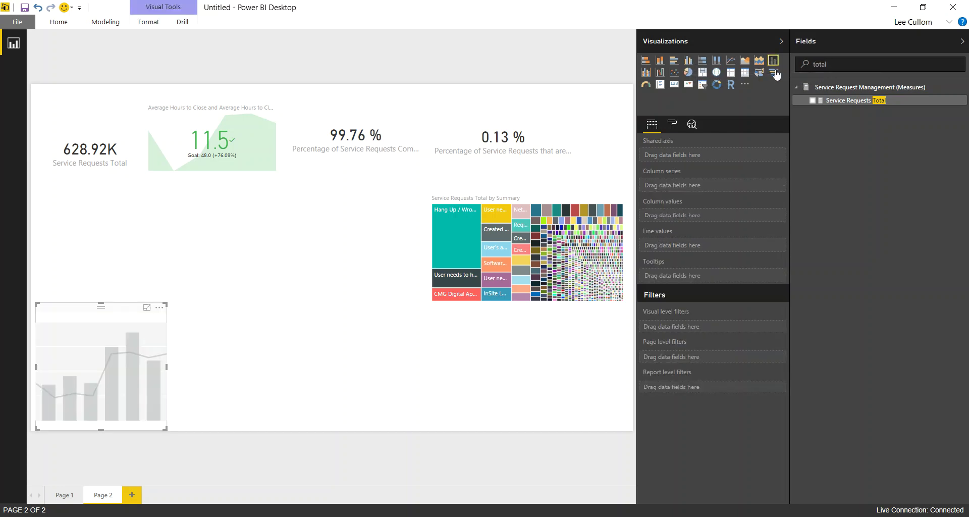
{"action": "left_click", "coordinate": [812, 100]}
{"action": "left_click_drag", "start_coordinate": [116, 316], "coordinate": [121, 203]}
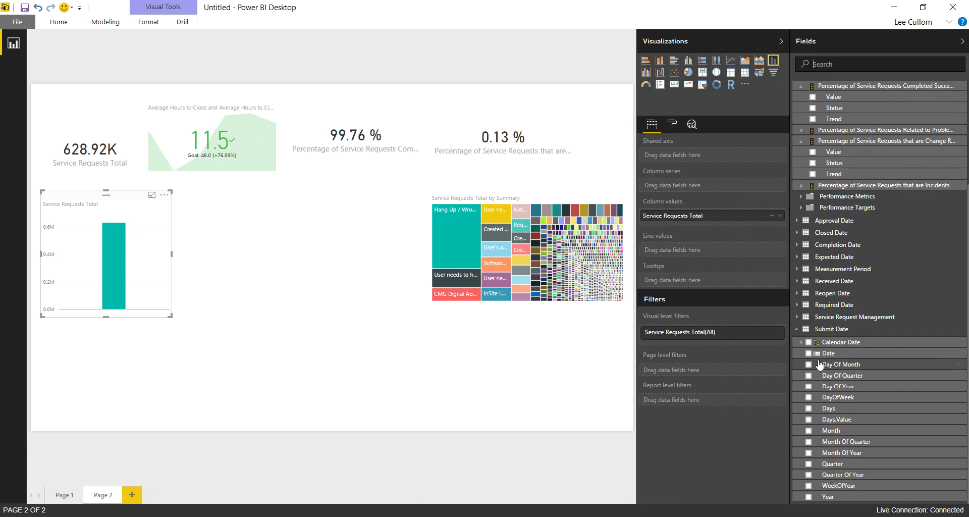
{"action": "left_click", "coordinate": [808, 430]}
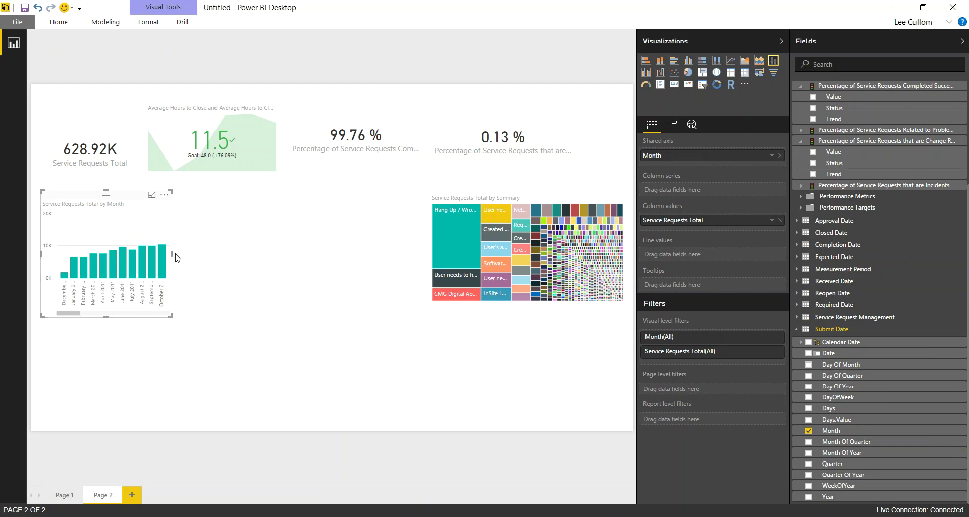
{"action": "left_click_drag", "start_coordinate": [171, 254], "coordinate": [425, 246]}
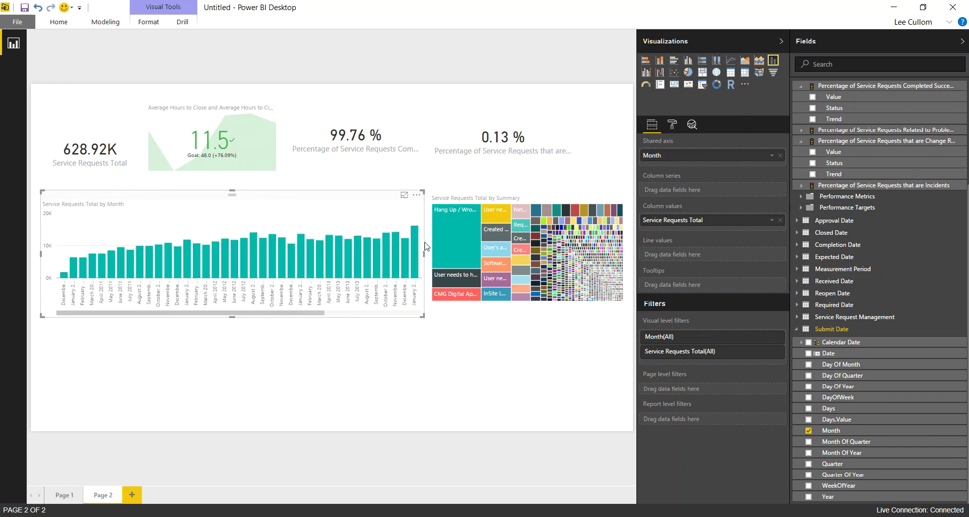
{"action": "left_click", "coordinate": [259, 333]}
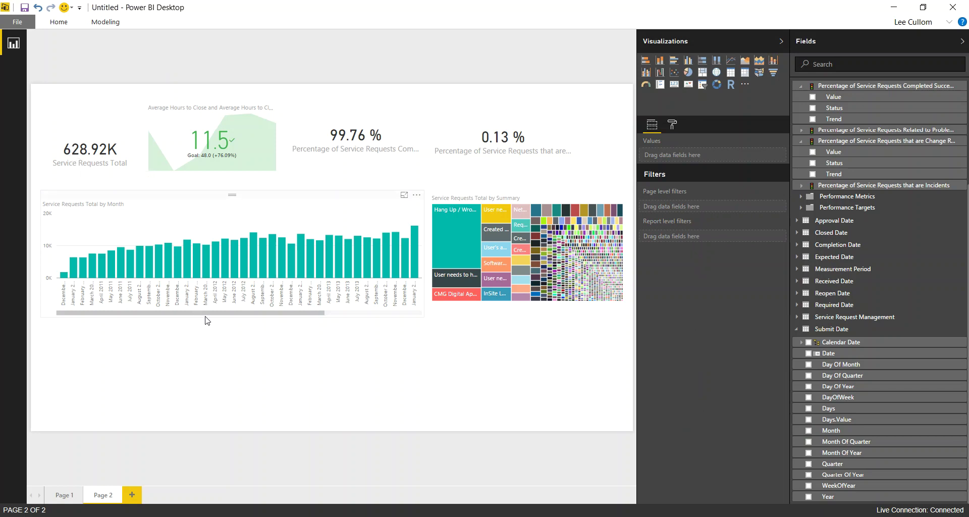
{"action": "mouse_move", "coordinate": [211, 316]}
{"action": "left_mouse_down"}
{"action": "mouse_move", "coordinate": [361, 318]}
{"action": "mouse_move", "coordinate": [217, 312]}
{"action": "left_mouse_up"}
{"action": "left_click", "coordinate": [302, 315]}
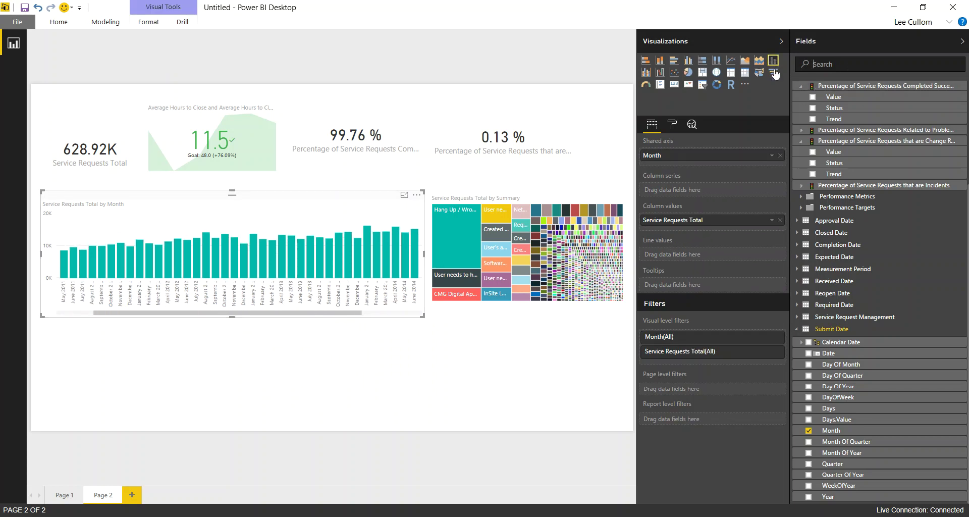
- Add the completed-successfully percentage Value to the combo chart's Line values
{"action": "scroll", "coordinate": [935, 81], "scroll_direction": "up", "scroll_amount": 3}
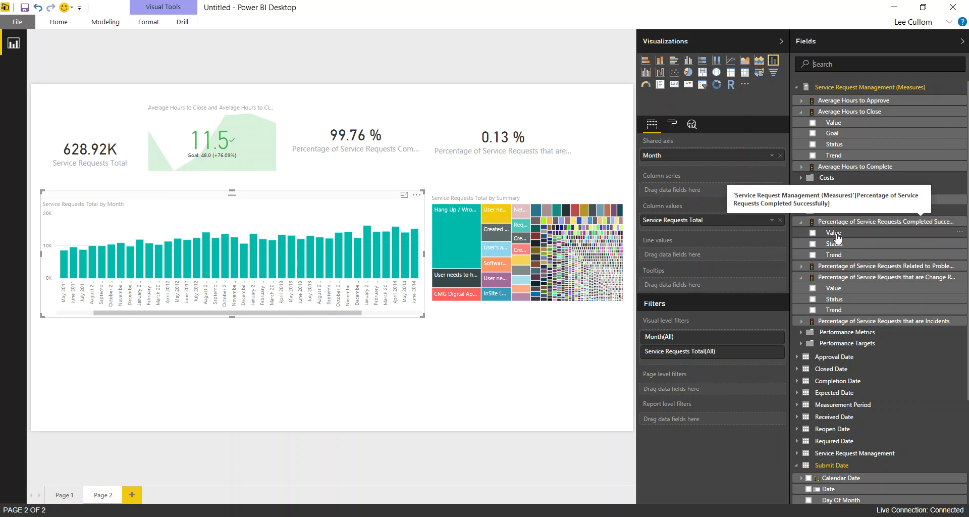
{"action": "left_click_drag", "start_coordinate": [833, 232], "coordinate": [706, 255]}
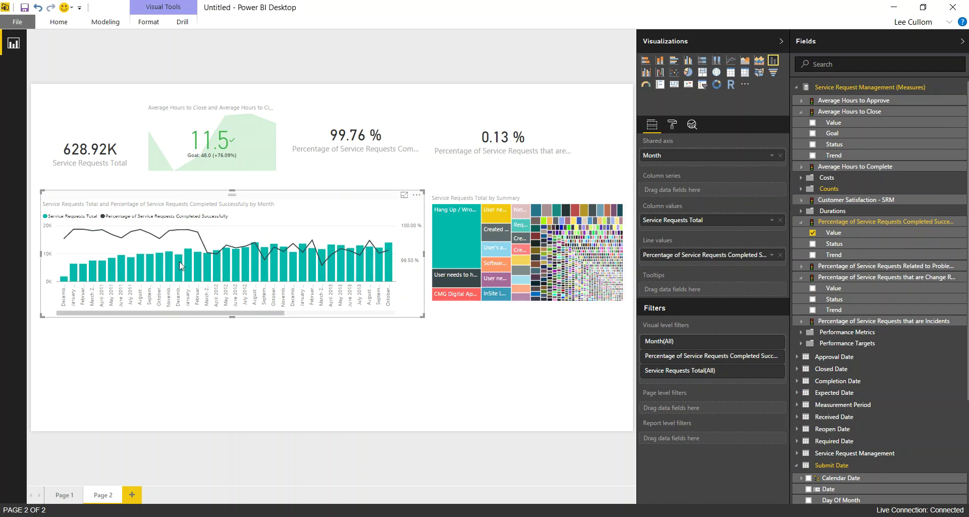
{"action": "left_click", "coordinate": [446, 232]}
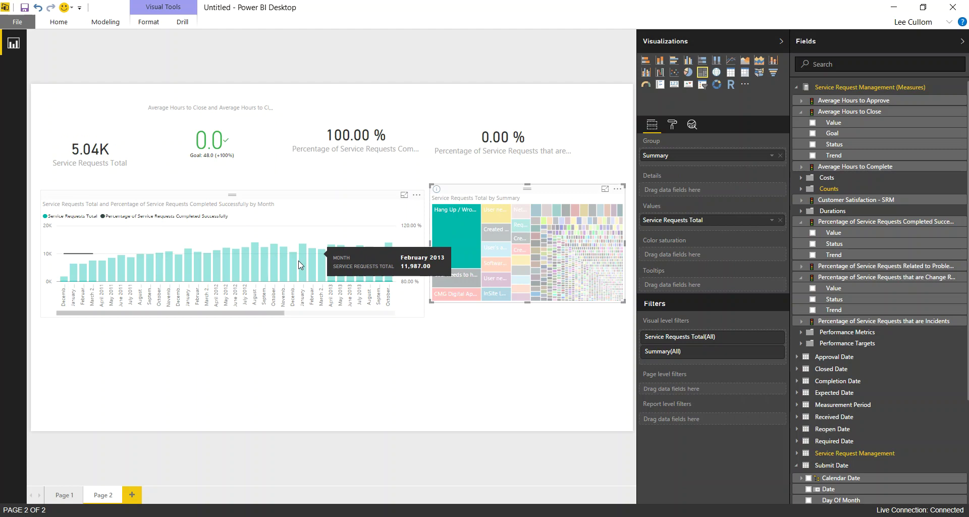
{"action": "left_click", "coordinate": [467, 280]}
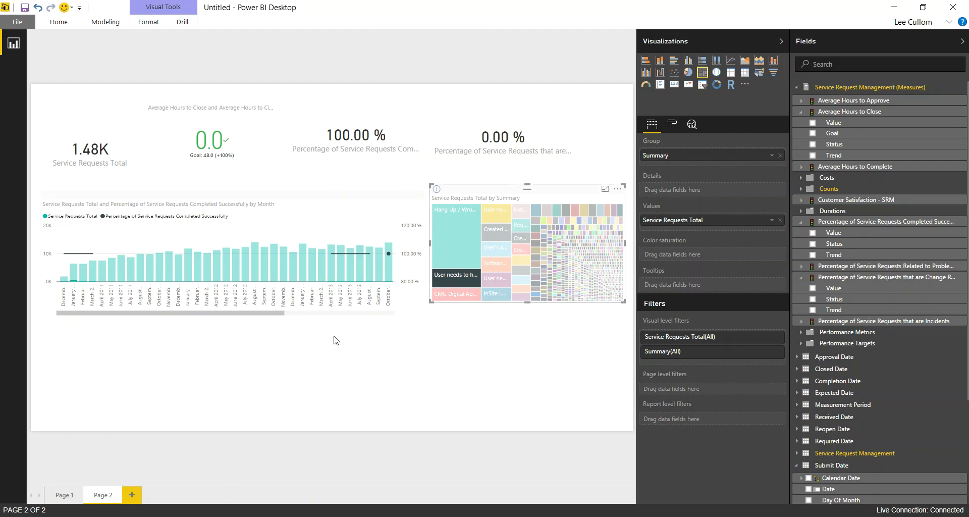
{"action": "left_click", "coordinate": [325, 218]}
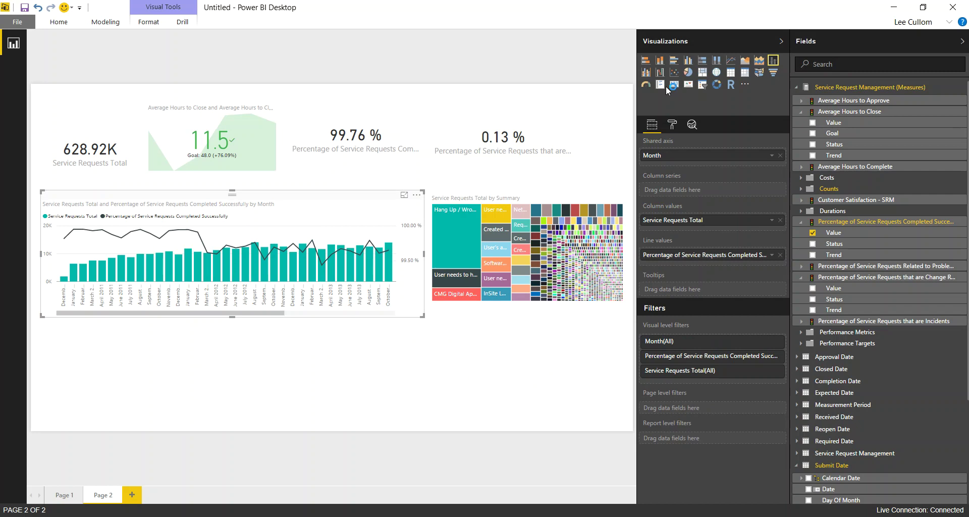
- Add a new, empty table visual to the page, leaving the monthly chart unchanged
{"action": "left_click", "coordinate": [732, 75]}
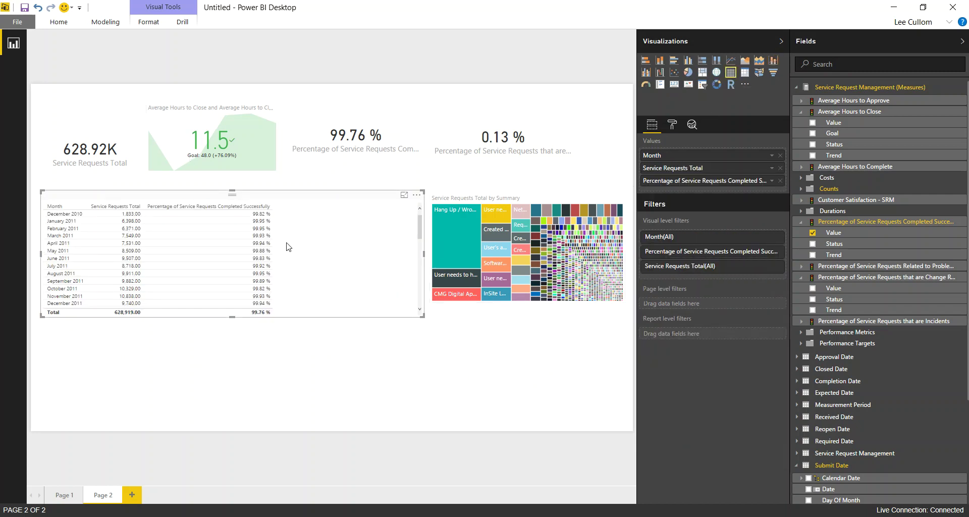
{"action": "key", "text": "ctrl+z"}
{"action": "left_click", "coordinate": [183, 385]}
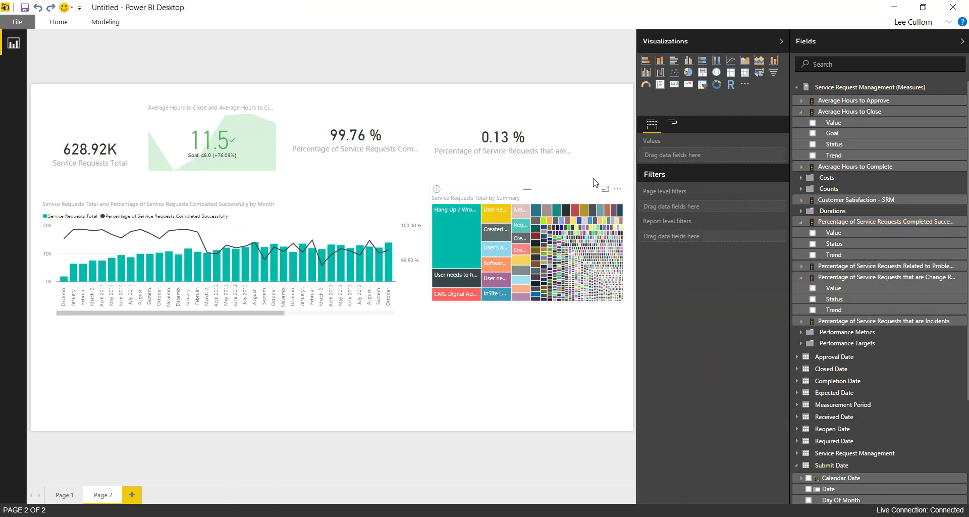
{"action": "left_click", "coordinate": [732, 75]}
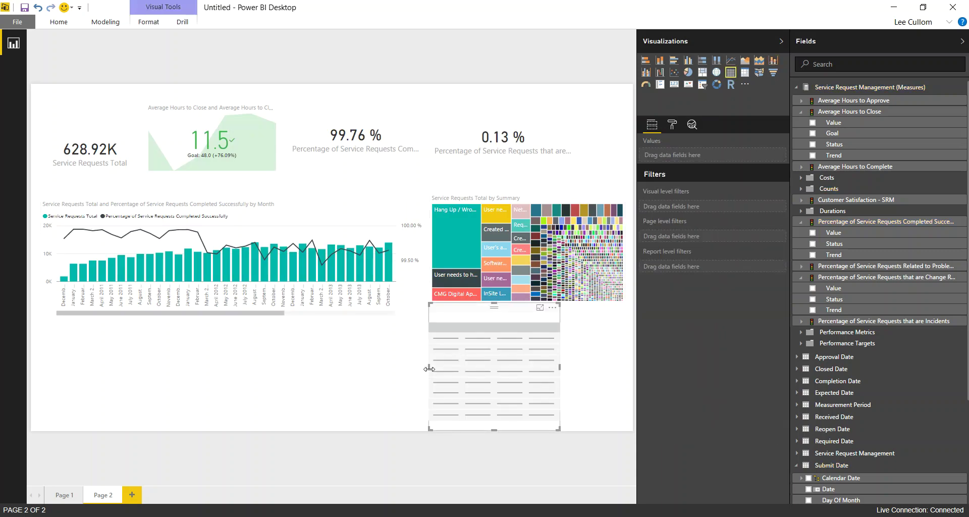
- Stretch the table across the bottom of the page below the monthly chart, then search fields for 'id'
{"action": "left_click_drag", "start_coordinate": [428, 369], "coordinate": [3, 322]}
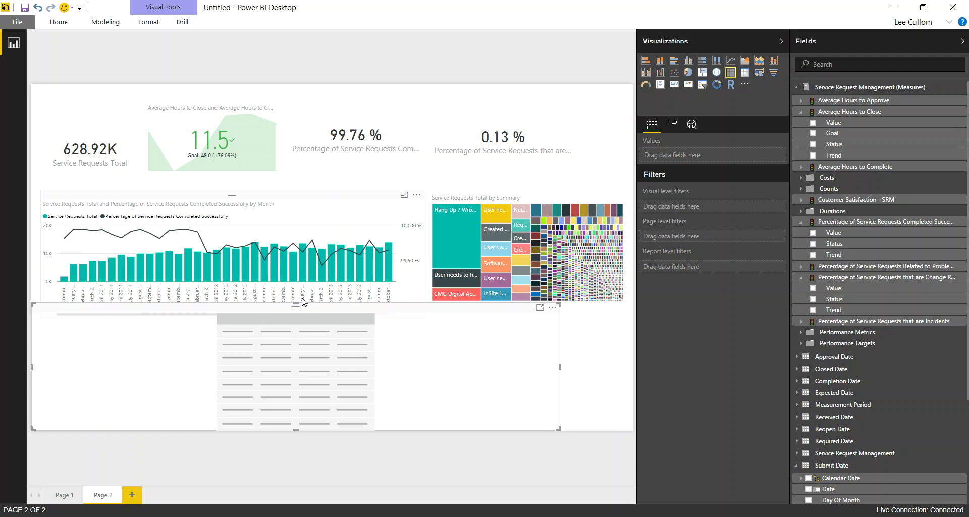
{"action": "left_click_drag", "start_coordinate": [297, 305], "coordinate": [296, 328]}
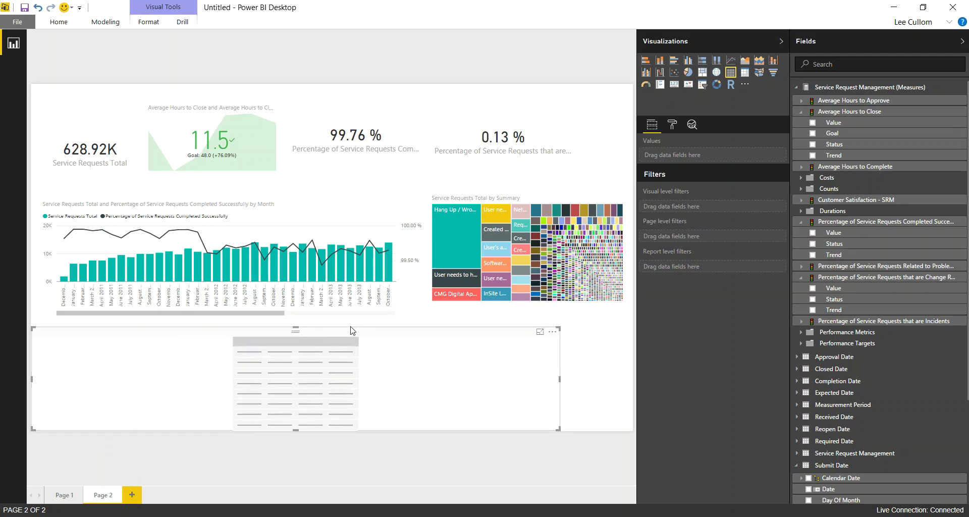
{"action": "left_click_drag", "start_coordinate": [559, 378], "coordinate": [621, 379]}
{"action": "left_click", "coordinate": [627, 379]}
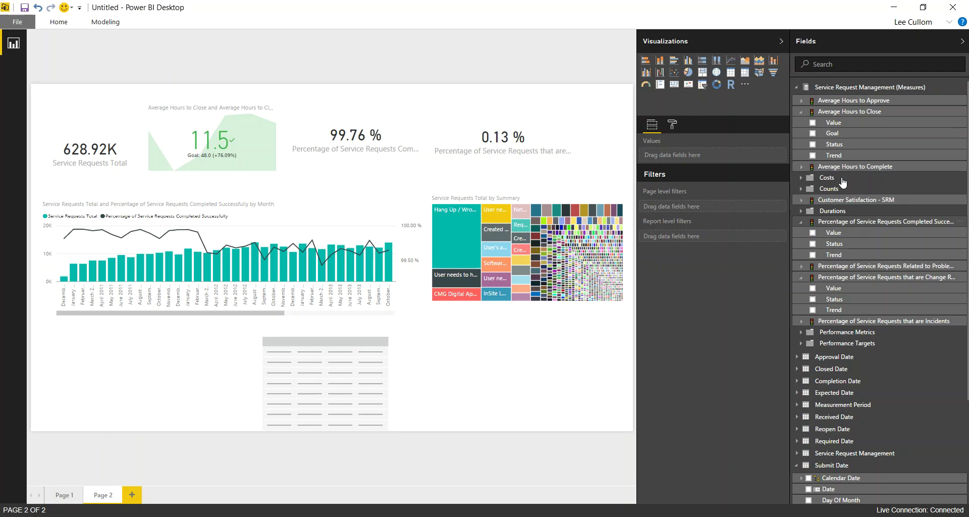
{"action": "left_click", "coordinate": [843, 65]}
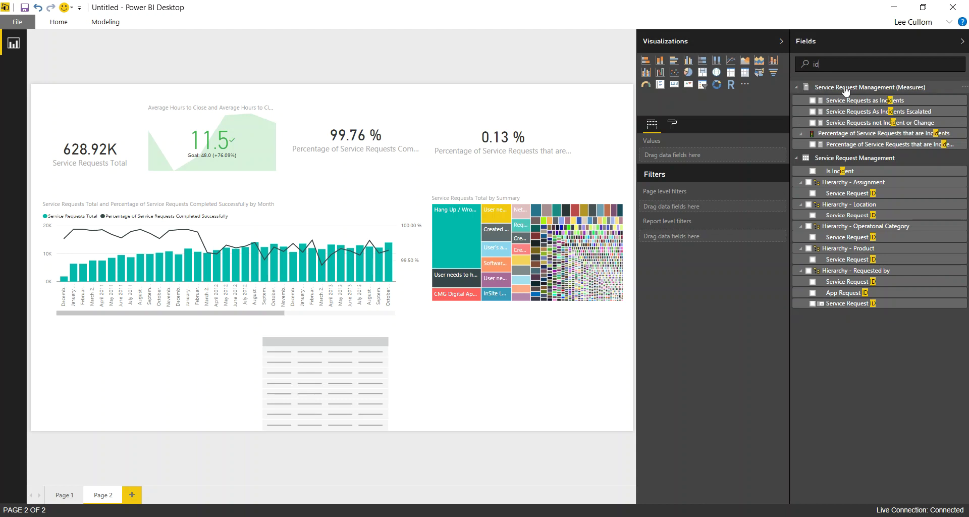
- Add the Status and Status Reason fields to the bottom table
{"action": "double_click", "coordinate": [804, 64]}
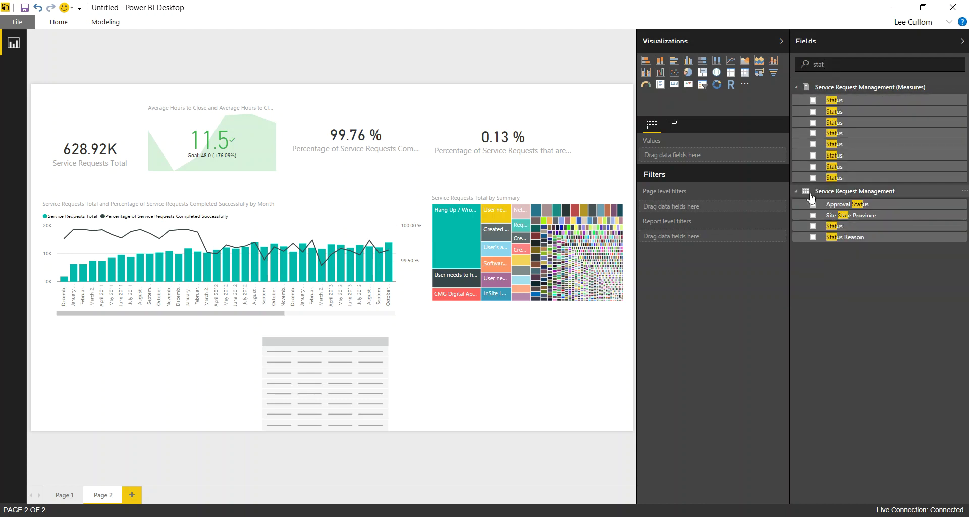
{"action": "left_click", "coordinate": [813, 227]}
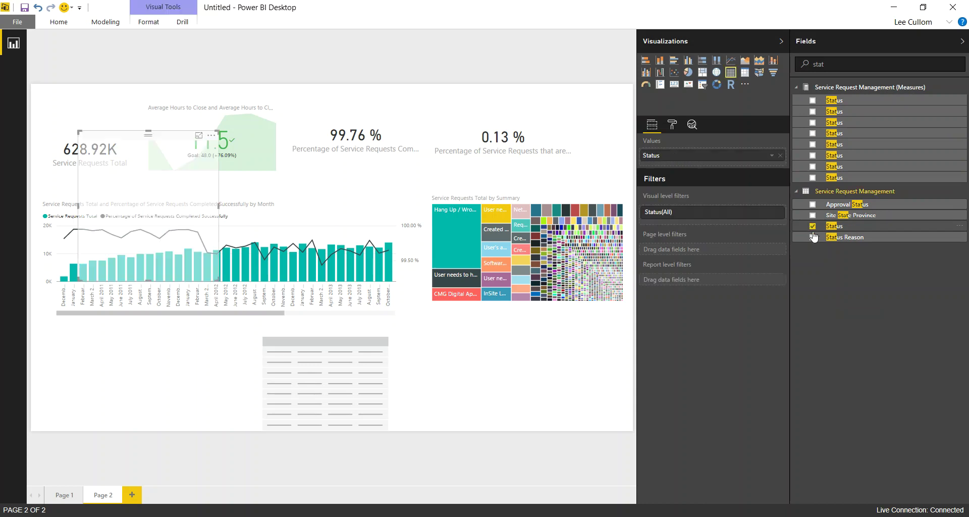
{"action": "left_click", "coordinate": [812, 237]}
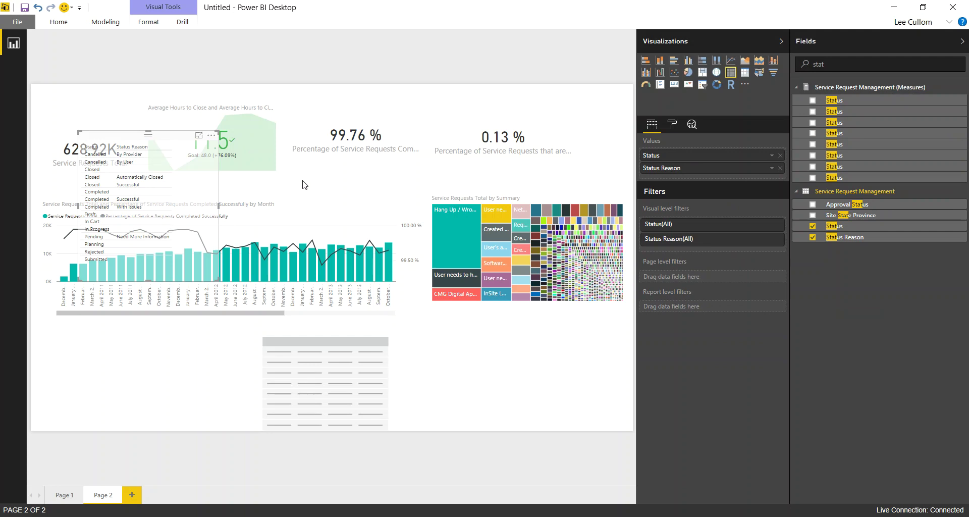
{"action": "key", "text": "Delete"}
{"action": "left_click", "coordinate": [307, 388]}
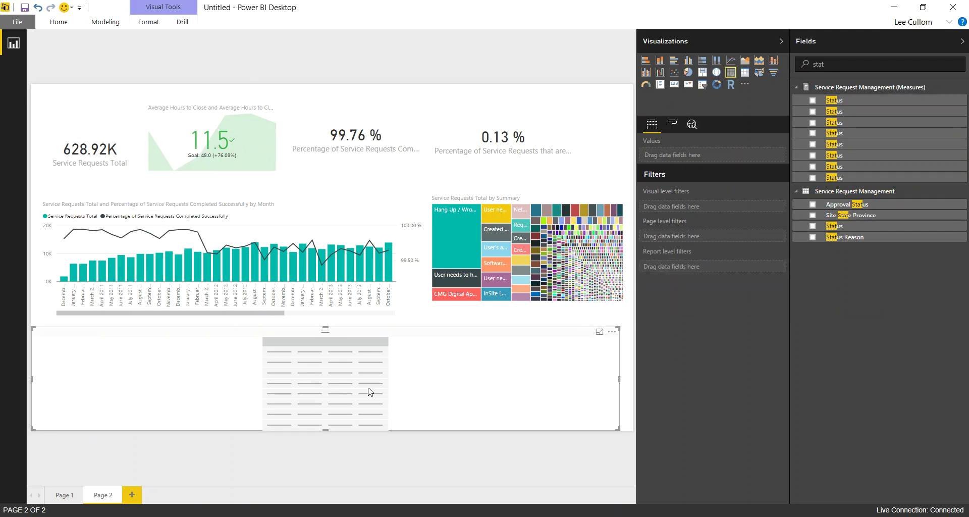
{"action": "left_click", "coordinate": [812, 227]}
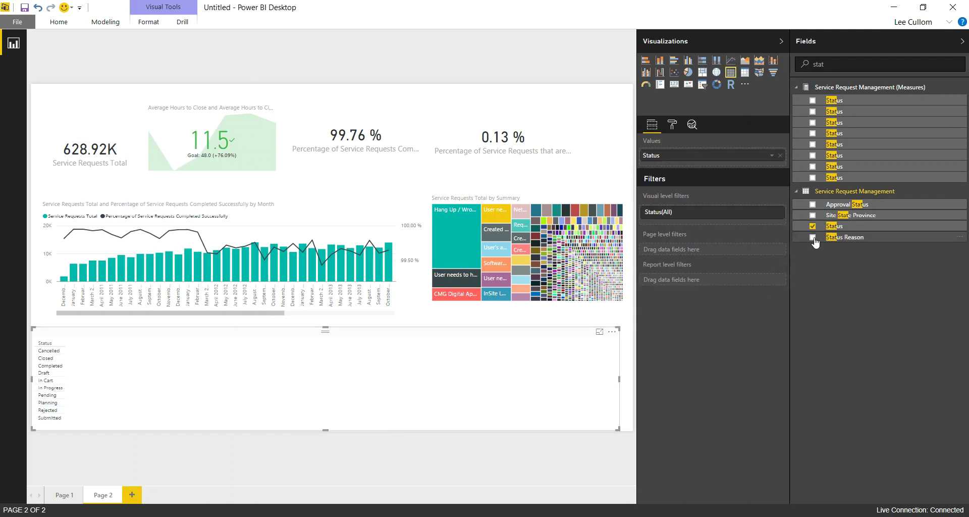
{"action": "left_click", "coordinate": [813, 238]}
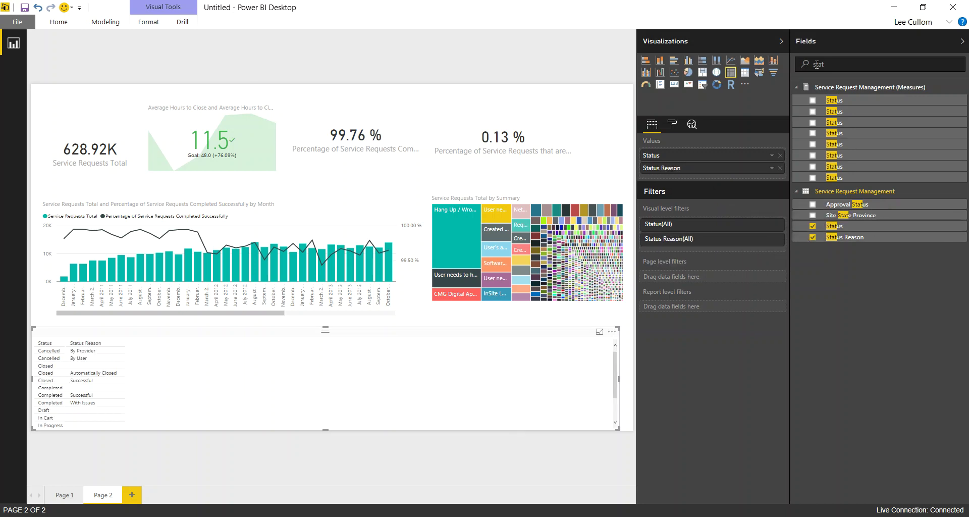
- Add Service Request ID and Urgency from Service Request Information to the table
{"action": "key", "text": "BackSpace"}
{"action": "key", "text": "BackSpace"}
{"action": "key", "text": "BackSpace"}
{"action": "key", "text": "BackSpace"}
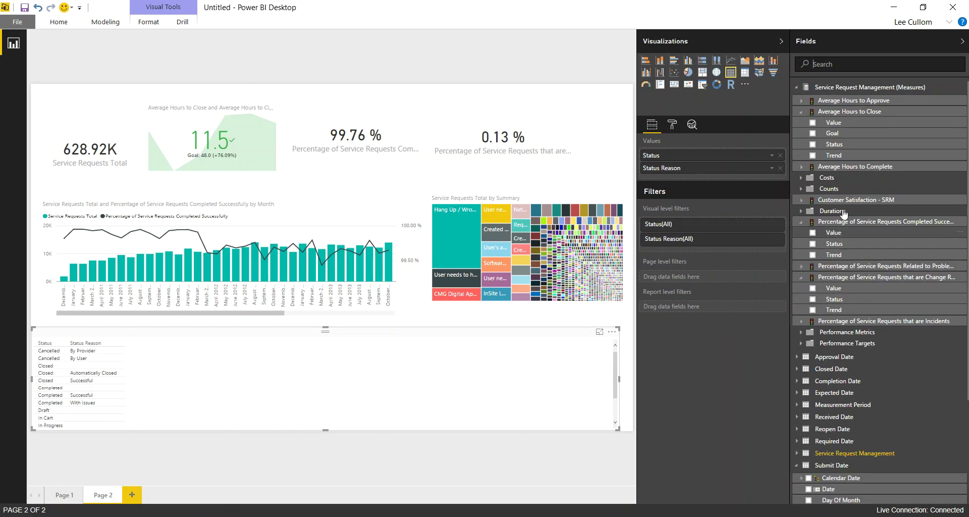
{"action": "scroll", "coordinate": [854, 236], "scroll_direction": "down", "scroll_amount": 5}
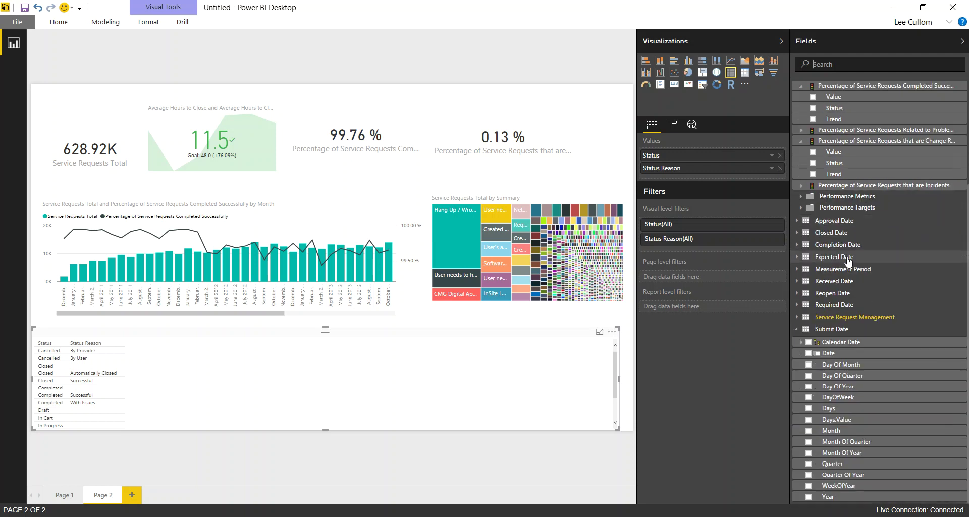
{"action": "left_click", "coordinate": [798, 317]}
{"action": "scroll", "coordinate": [846, 292], "scroll_direction": "down", "scroll_amount": 4}
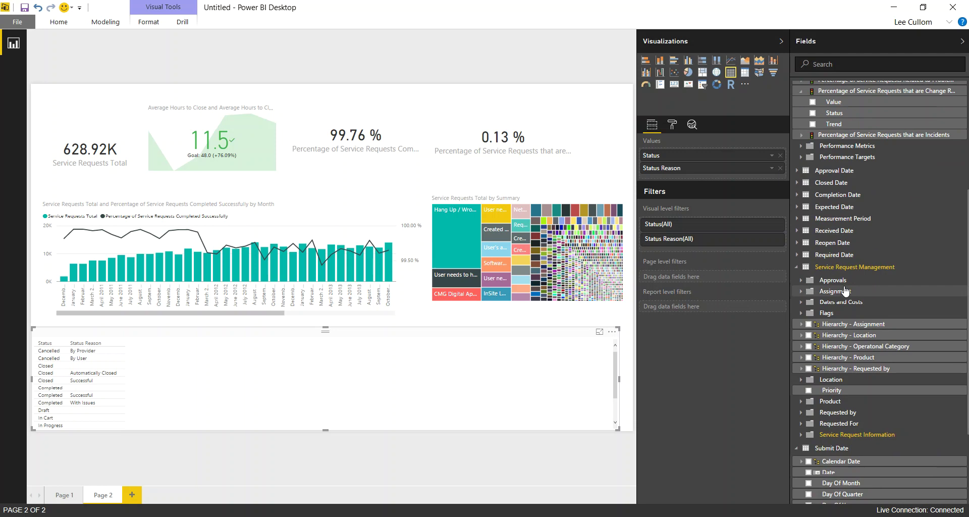
{"action": "left_click", "coordinate": [800, 384]}
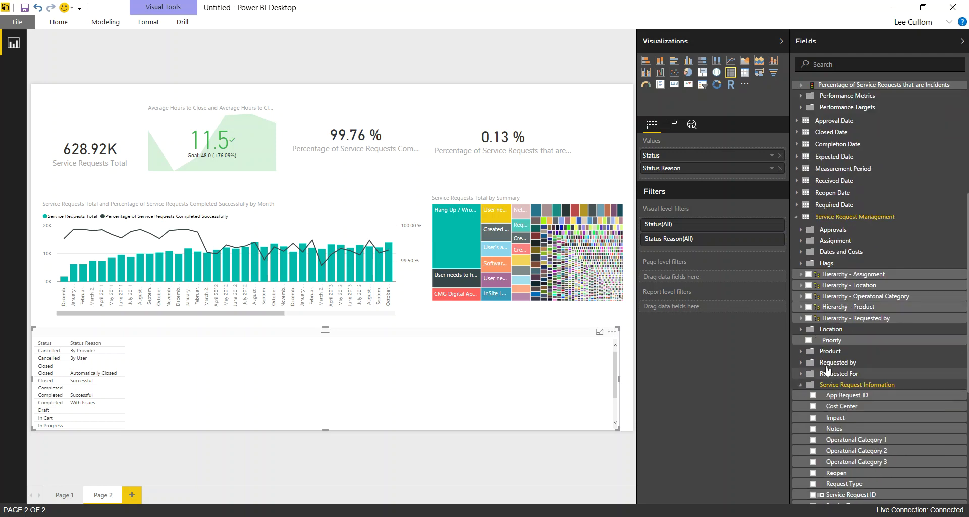
{"action": "scroll", "coordinate": [818, 301], "scroll_direction": "down", "scroll_amount": 4}
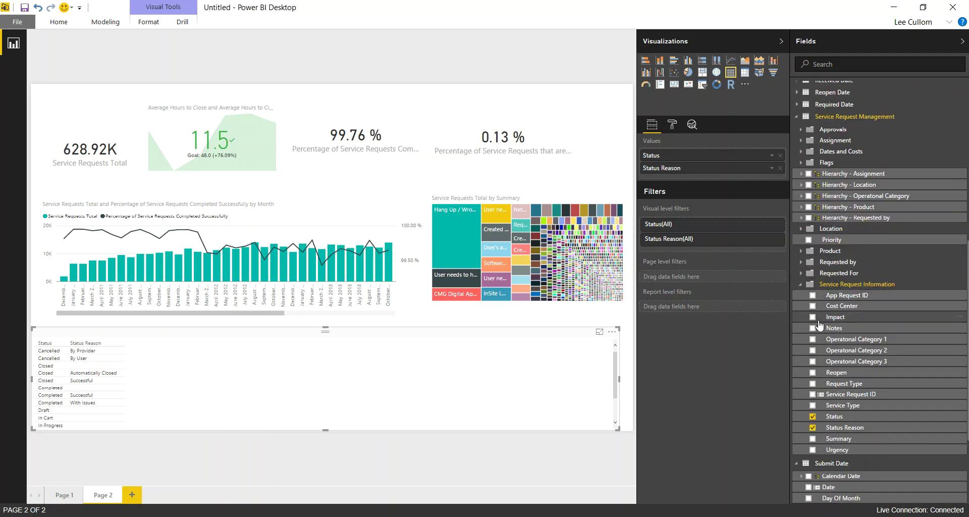
{"action": "left_click", "coordinate": [812, 394]}
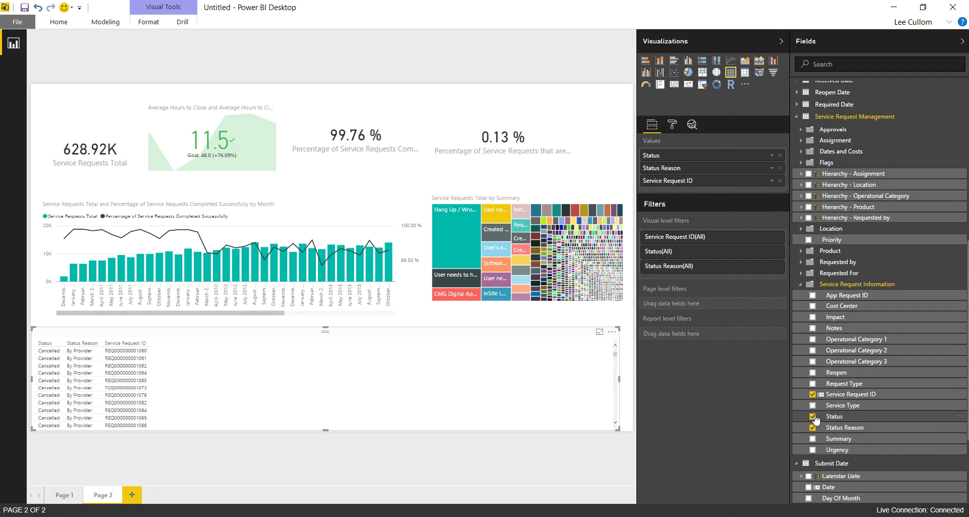
{"action": "left_click", "coordinate": [812, 449]}
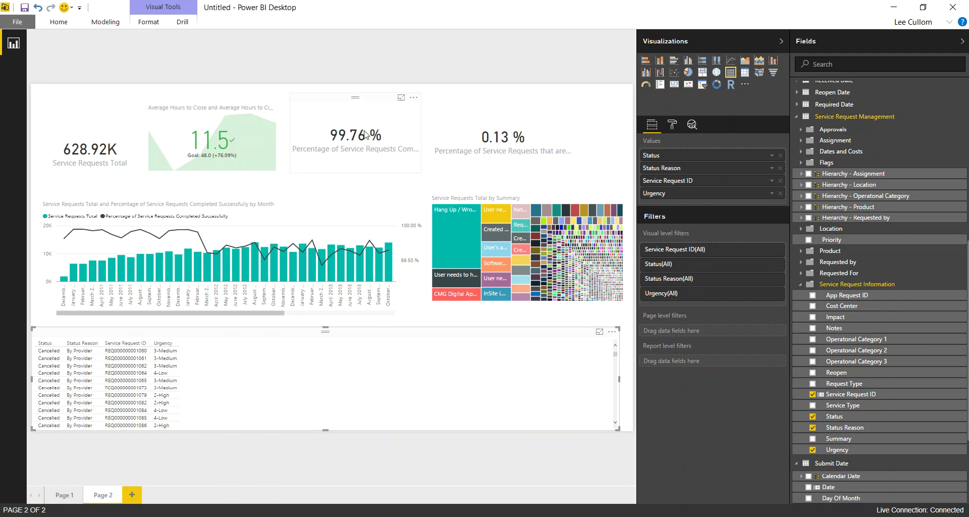
- Cross-filter the page via the 'User needs to have network password reset' treemap tile, showing 944.00 requests
{"action": "mouse_move", "coordinate": [348, 254]}
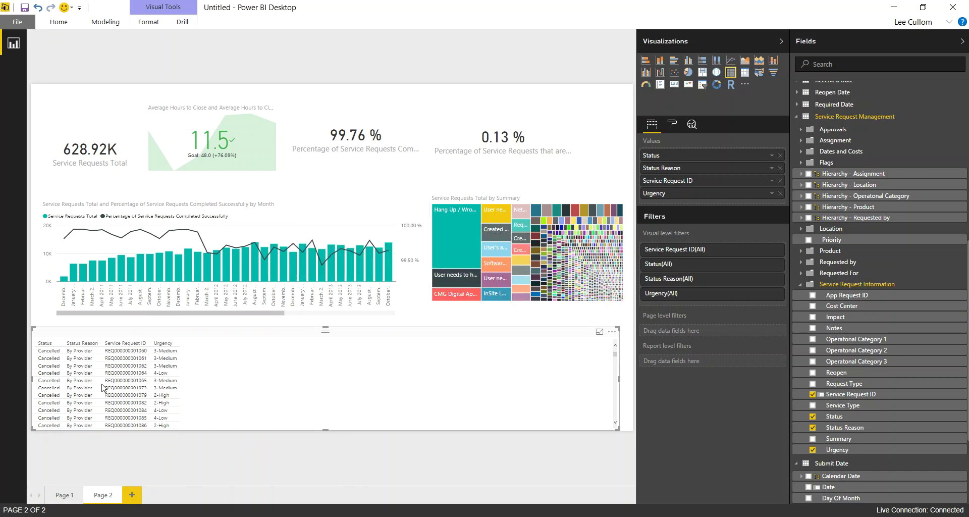
{"action": "mouse_move", "coordinate": [500, 209]}
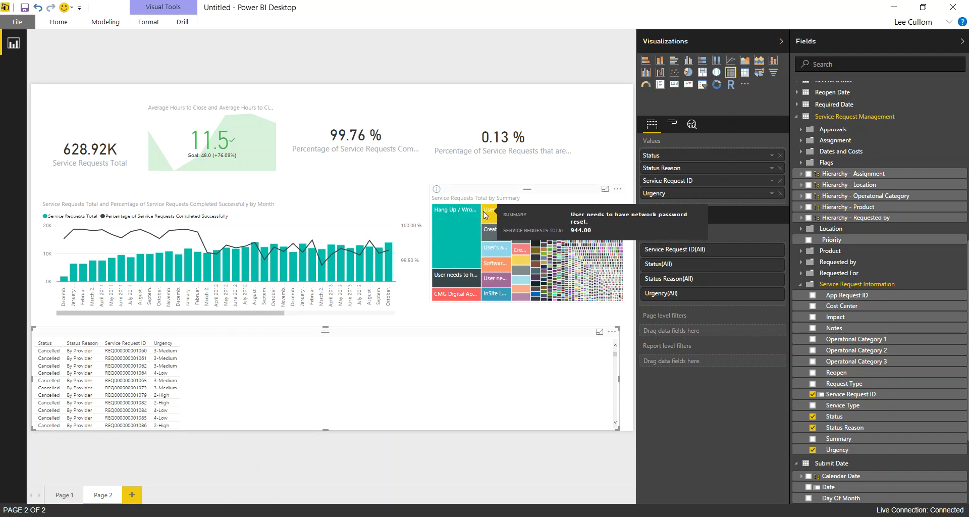
{"action": "left_click", "coordinate": [496, 215]}
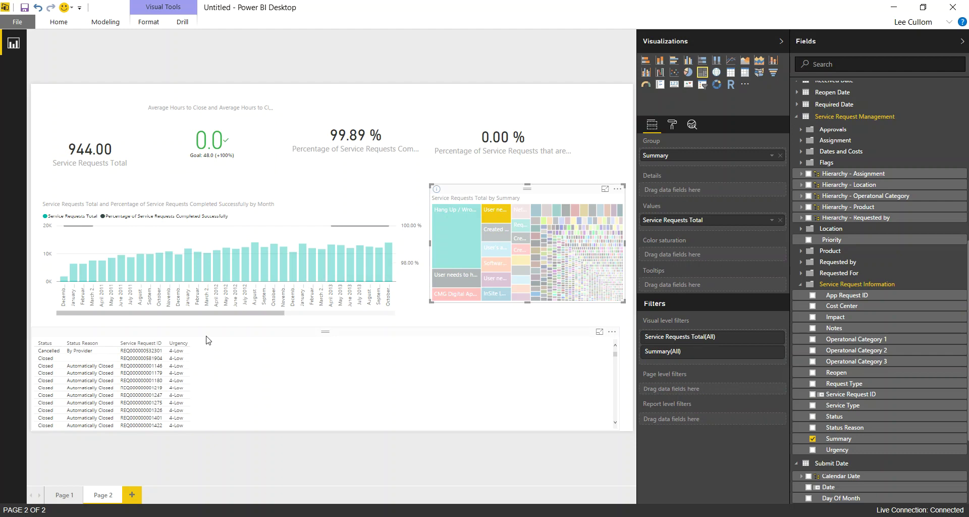